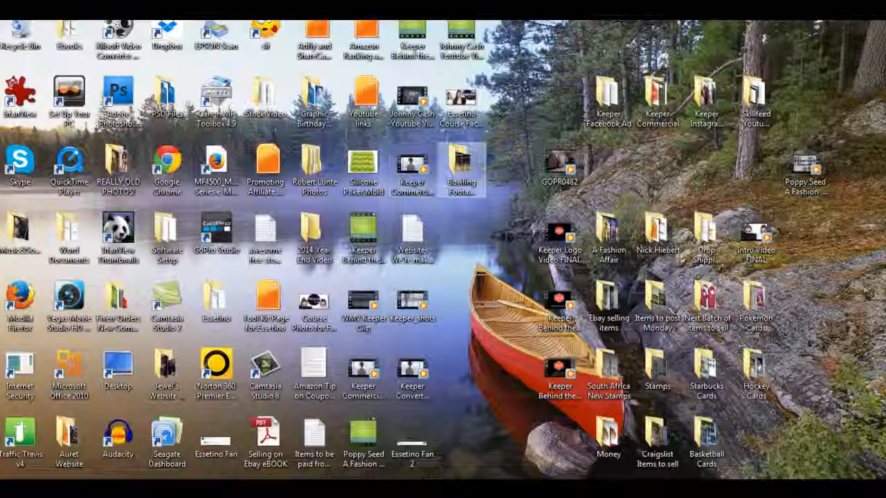
# Open the Bowling Footage folder on the desktop, look through its video clips and close it.
pyautogui.doubleClick(462, 176)
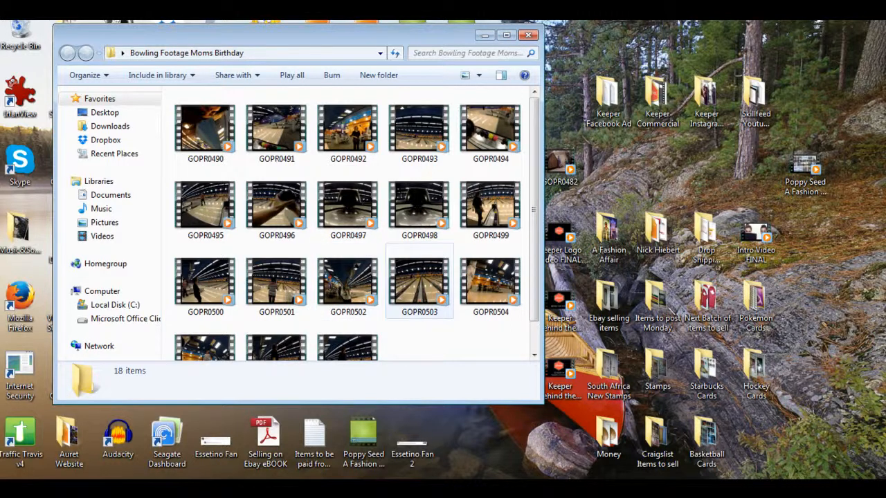
pyautogui.scroll(-2, 419, 277)
pyautogui.scroll(2, 346, 222)
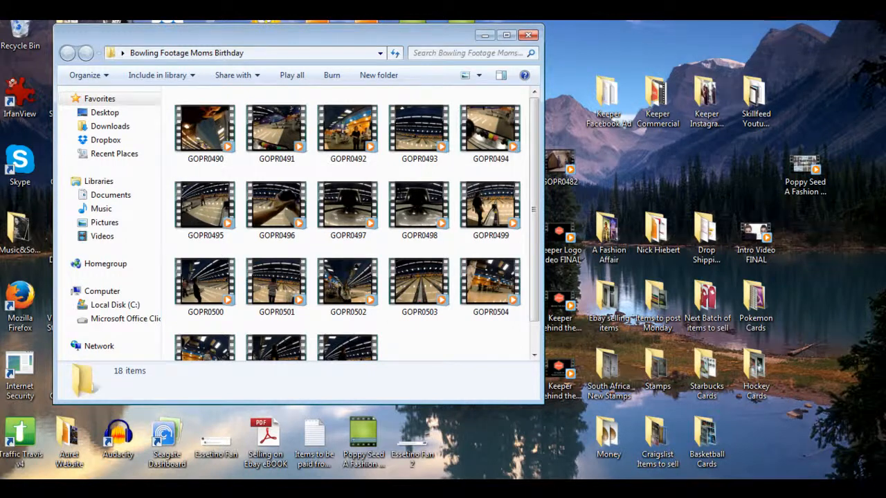
pyautogui.click(528, 35)
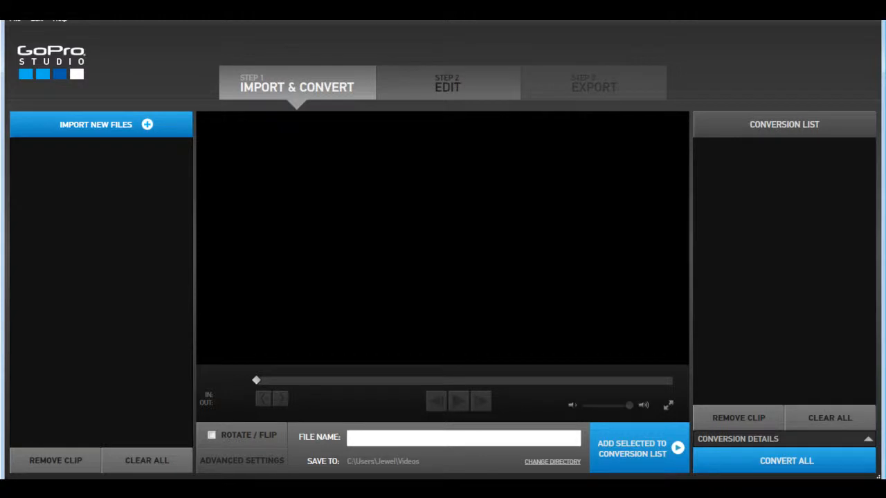
# Import all the video clips from the Bowling Footage Moms Birthday folder on the Desktop.
pyautogui.press('super+Up')
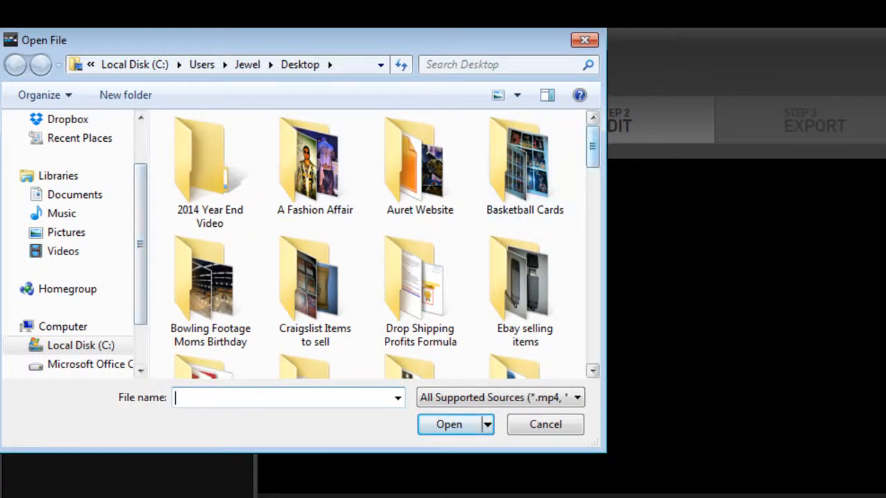
pyautogui.scroll(-1, 367, 245)
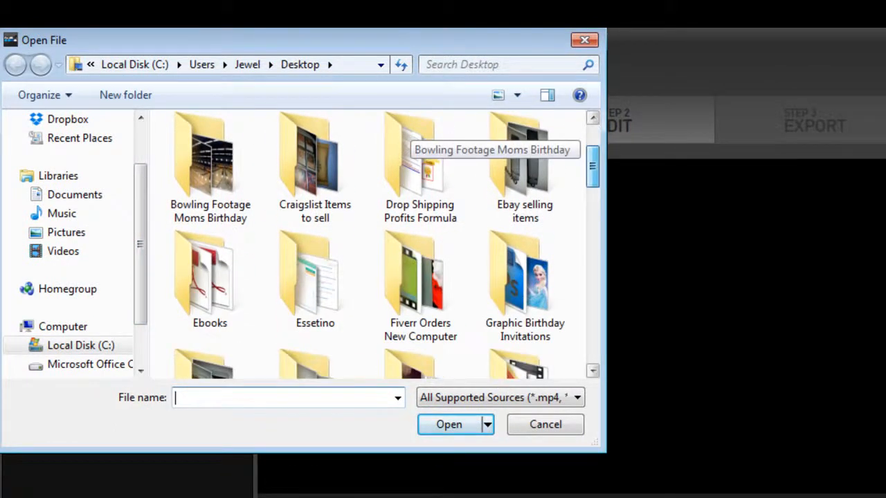
pyautogui.scroll(1, 385, 243)
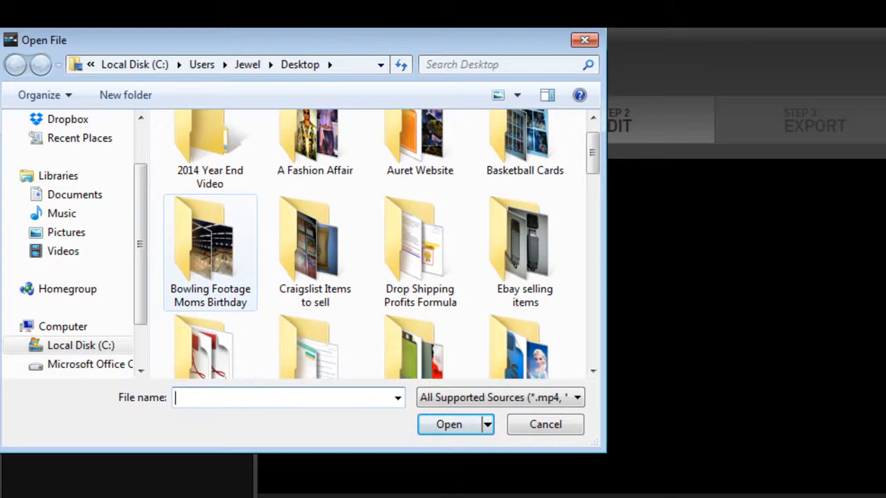
pyautogui.doubleClick(210, 249)
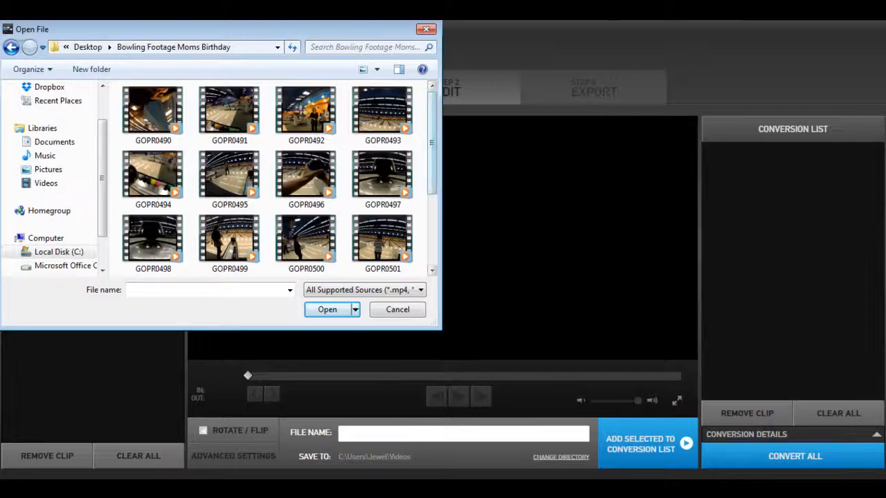
pyautogui.scroll(-2, 281, 177)
pyautogui.moveTo(416, 270); pyautogui.dragTo(121, 79)
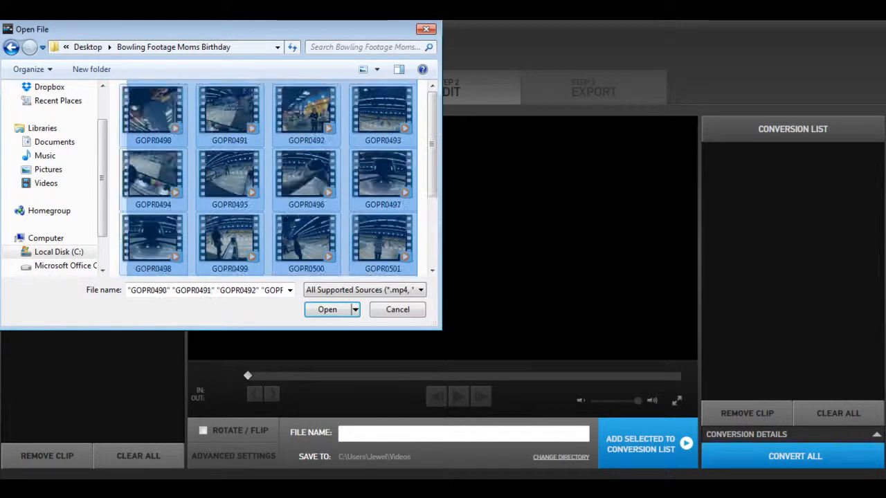
pyautogui.press('Return')
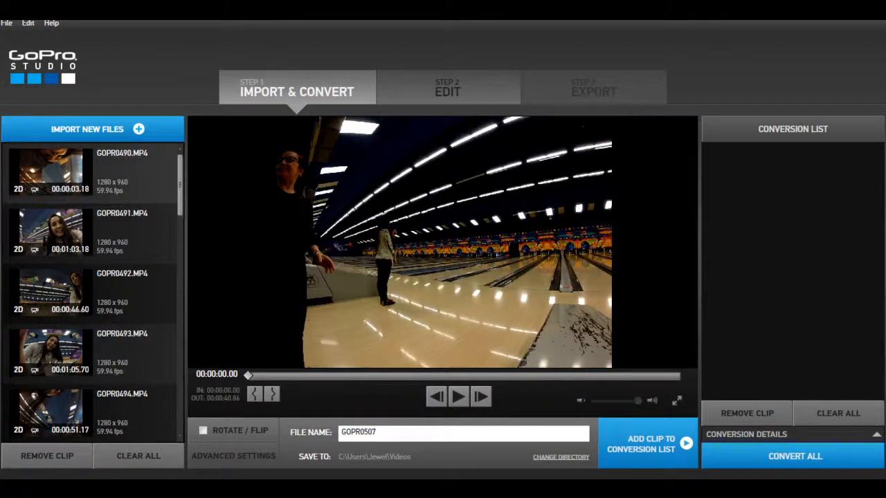
# Remove clip GOPR0490 from the imported files and preview the opening part of GOPR0491.
pyautogui.click(90, 173)
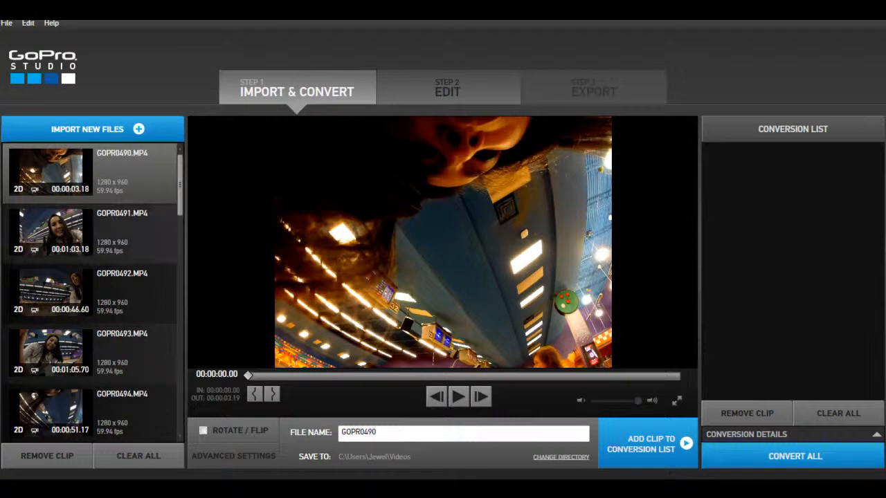
pyautogui.click(89, 234)
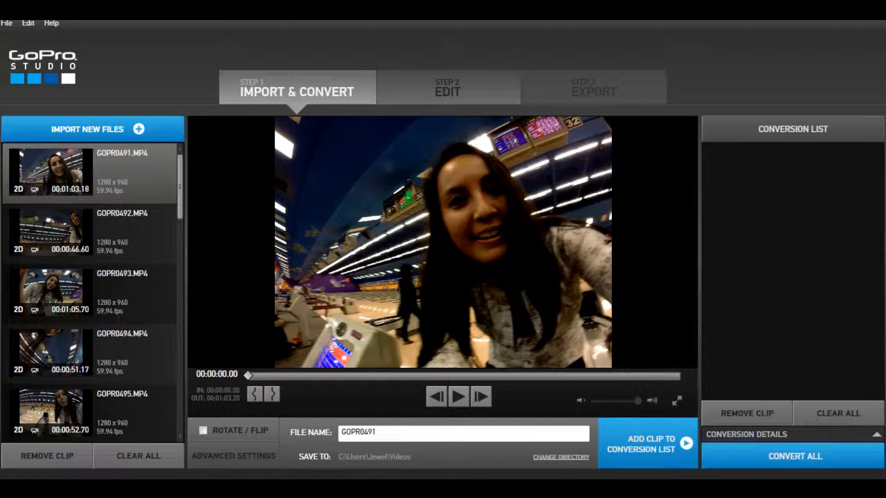
pyautogui.press('space')
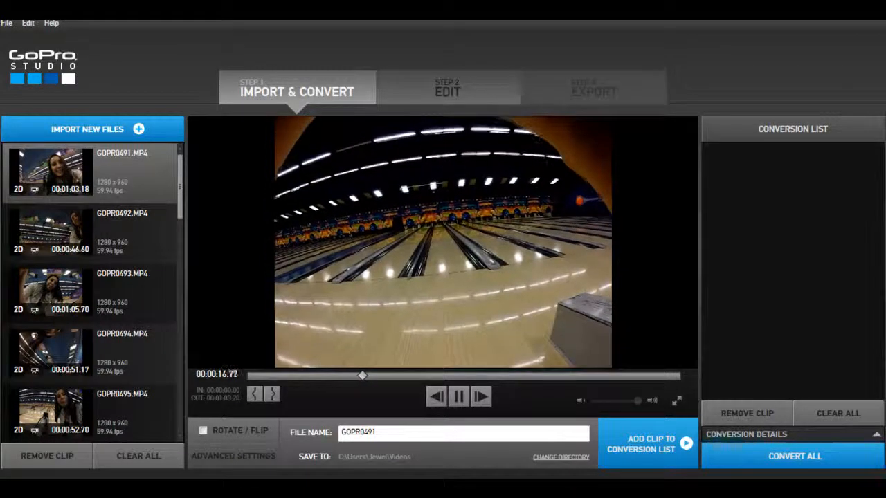
pyautogui.press('space')
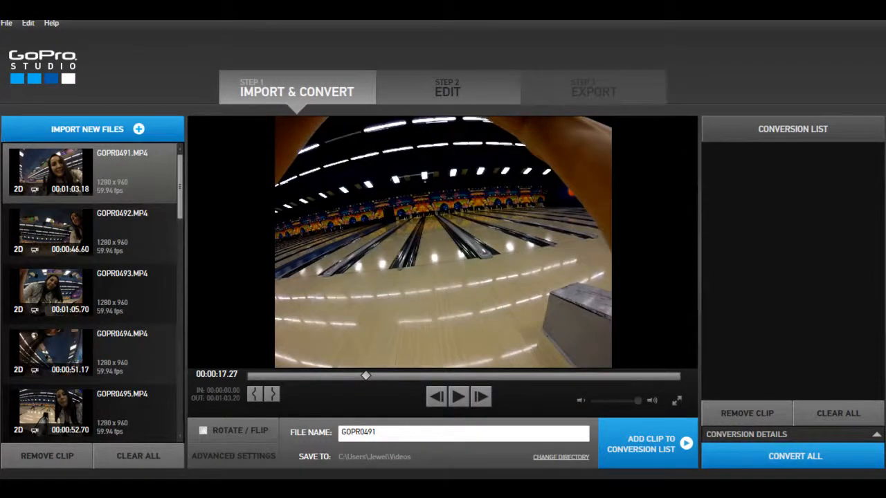
pyautogui.click(267, 375)
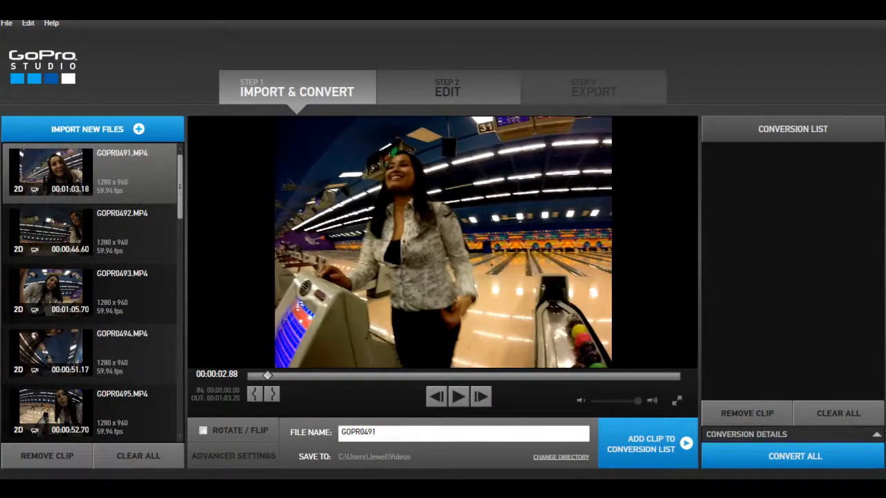
# Play and step through GOPR0491 to find the segment's start, and mark the in point at 00:00:08.11.
pyautogui.press('space')
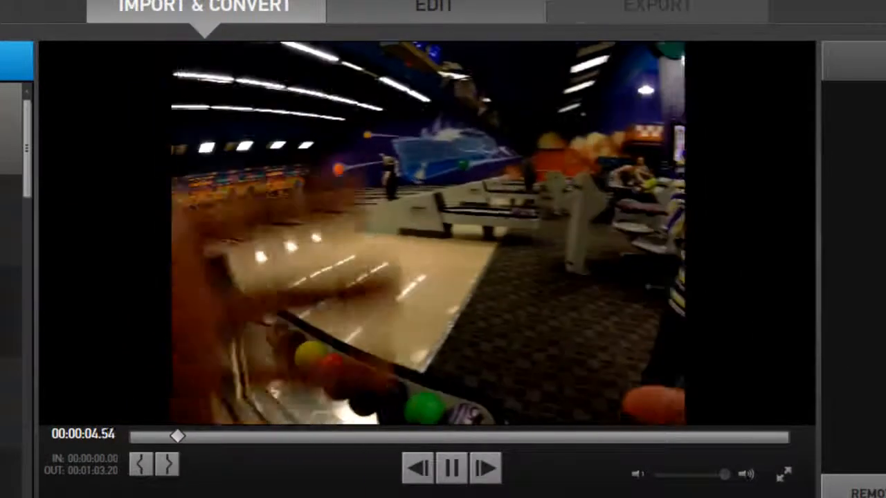
pyautogui.press('space')
pyautogui.press('space')
pyautogui.press('space')
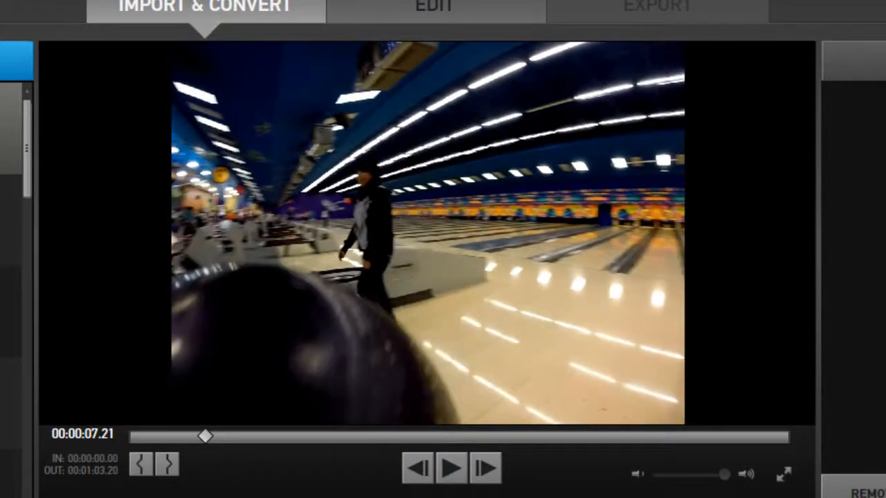
pyautogui.press('space')
pyautogui.press('space')
pyautogui.press('space')
pyautogui.press('space')
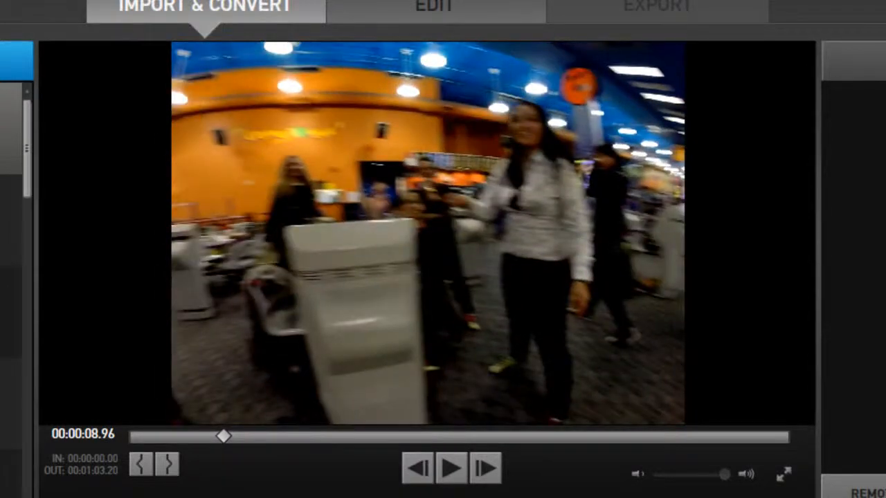
pyautogui.press('Left')
pyautogui.press('Left')
pyautogui.press('Left')
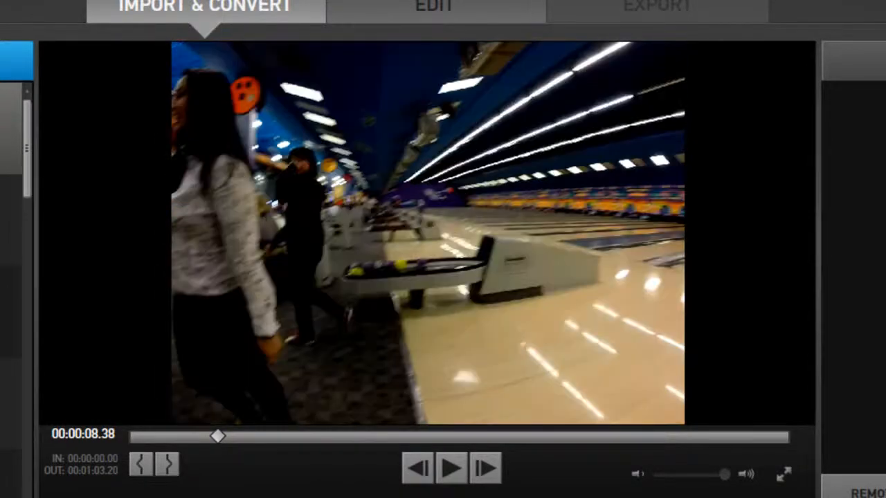
pyautogui.press('Left')
pyautogui.press('Left')
pyautogui.press('Left')
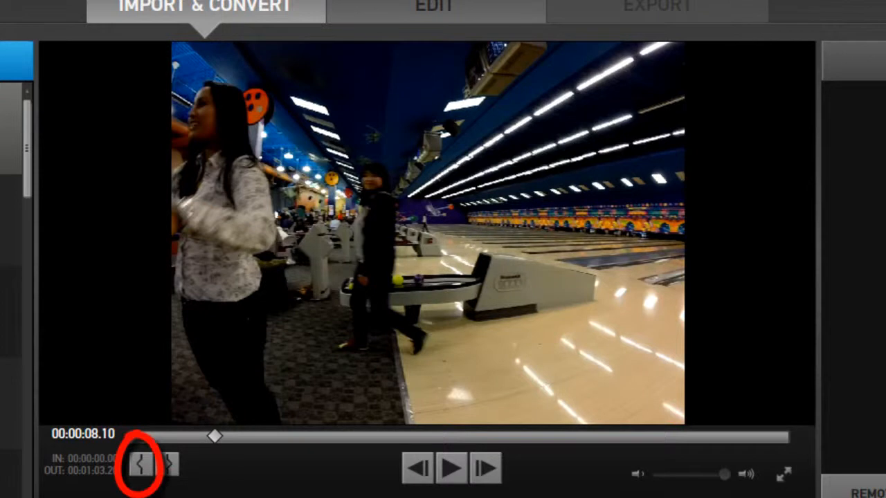
pyautogui.press('i')
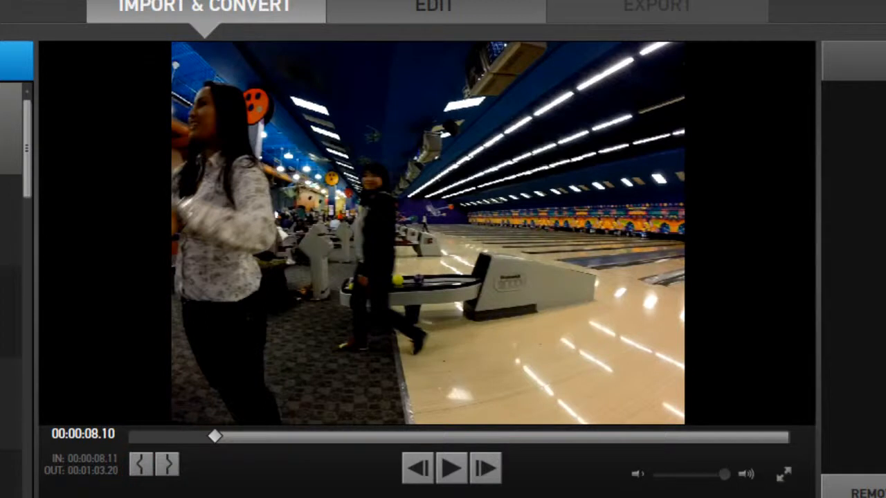
# Play on through GOPR0491 and mark the segment's out point at 00:00:13.36.
pyautogui.press('space')
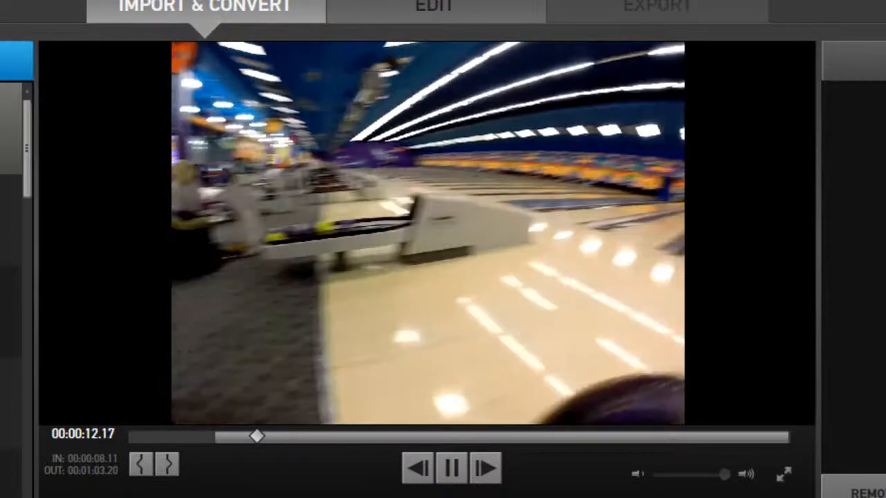
pyautogui.press('space')
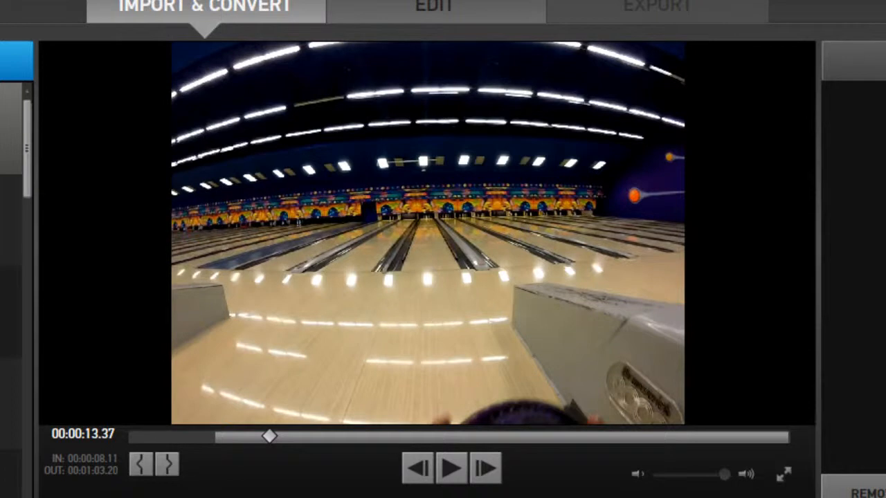
pyautogui.press('o')
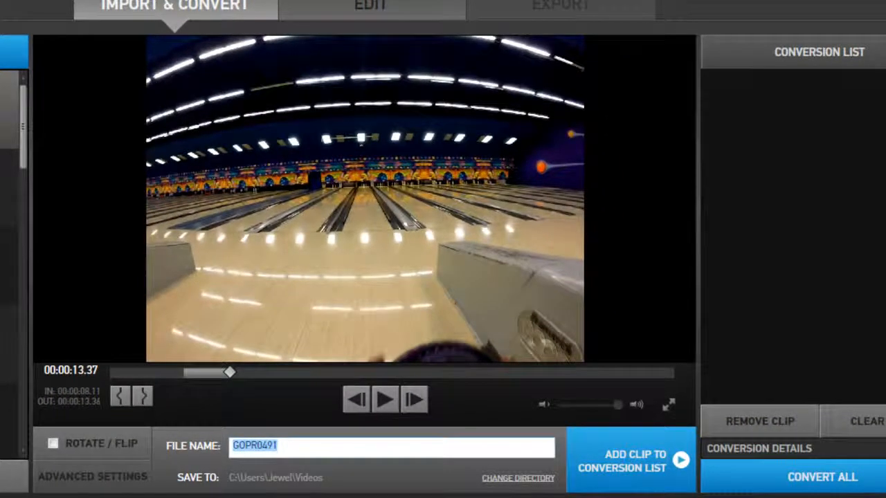
# Name the trimmed segment "Mom turning around" and add it to the conversion list.
pyautogui.write('Mom')
pyautogui.write(' turnin')
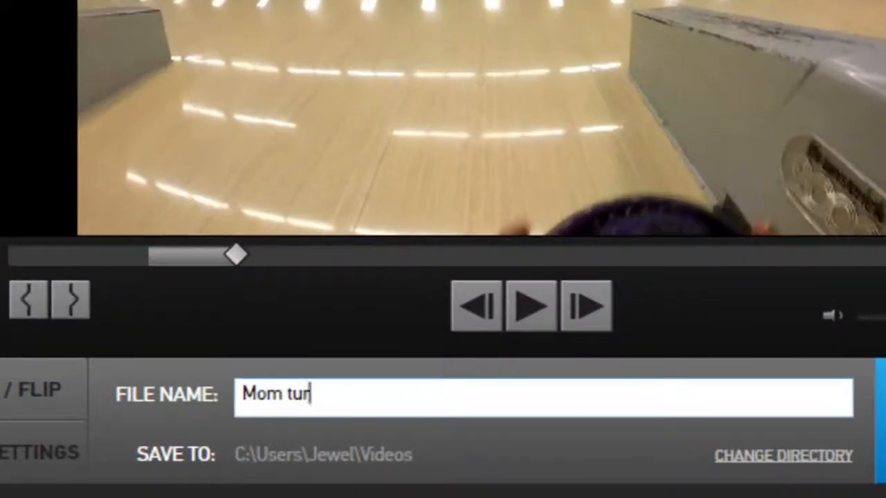
pyautogui.write('g around')
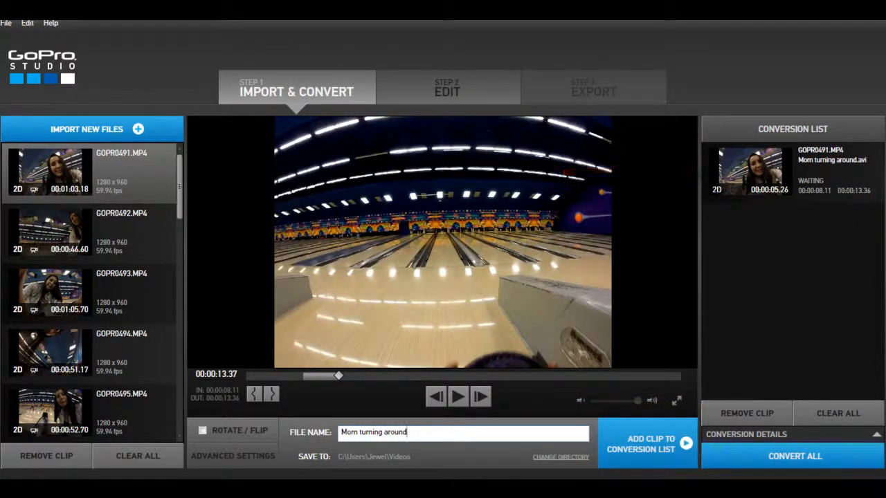
# Play further into GOPR0491 and mark a second segment's in point at 00:00:14.55.
pyautogui.click(457, 397)
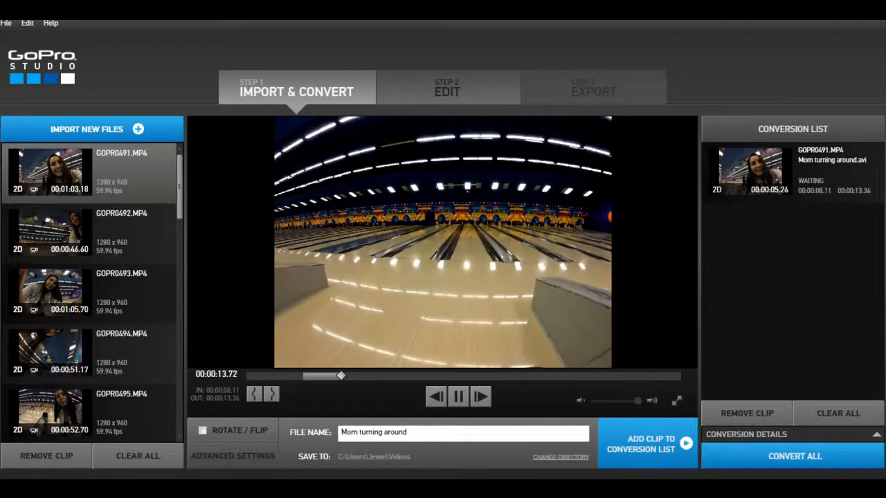
pyautogui.click(457, 396)
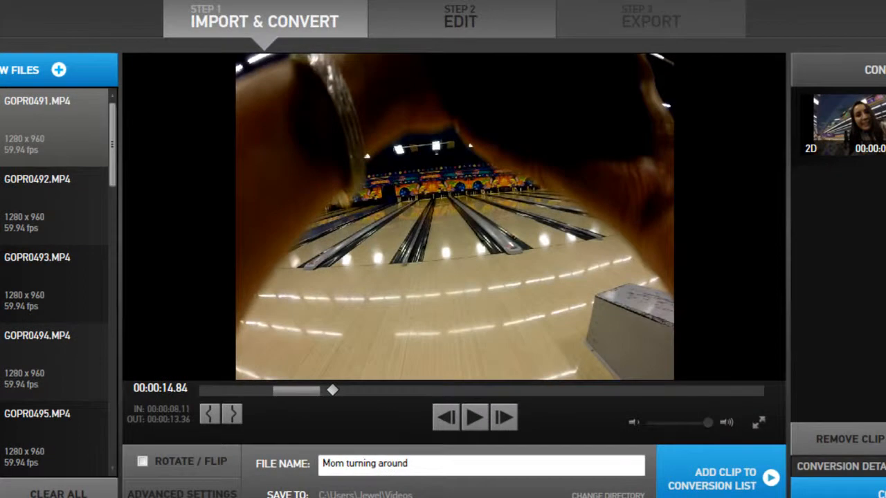
pyautogui.moveTo(332, 390); pyautogui.dragTo(329, 390)
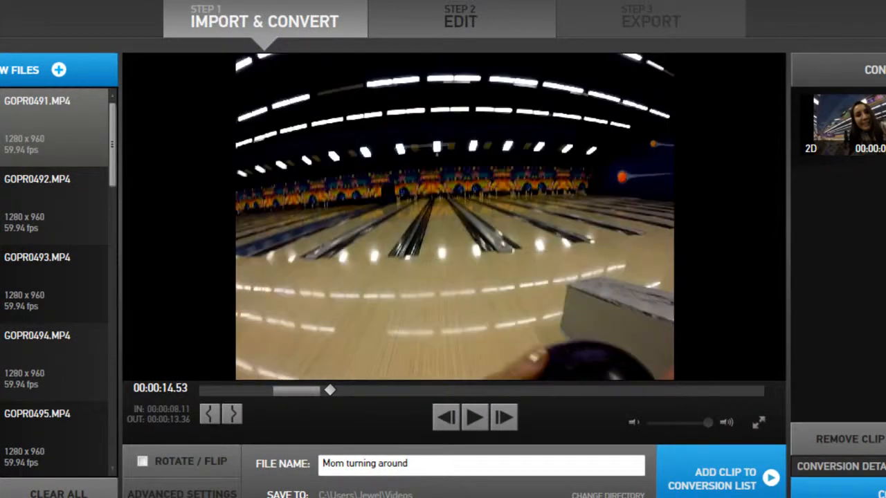
pyautogui.press('i')
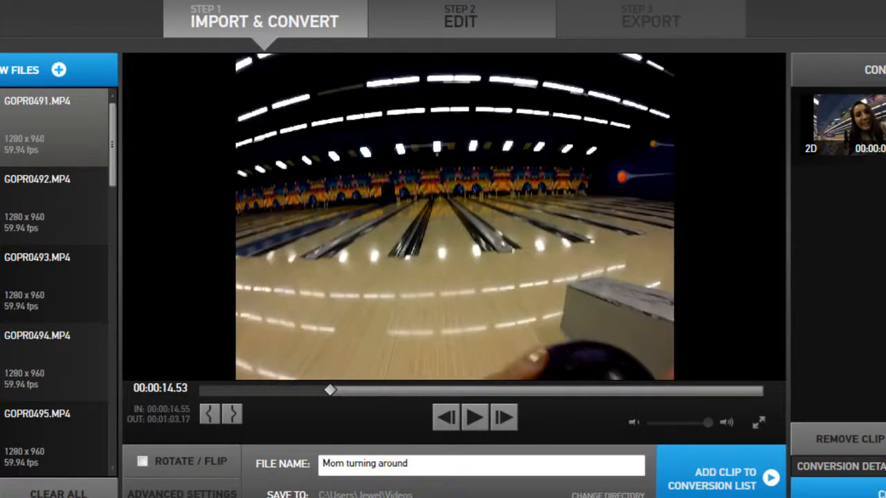
# Play through the bowling throw and mark the second segment's out point at 00:00:21.44.
pyautogui.press('space')
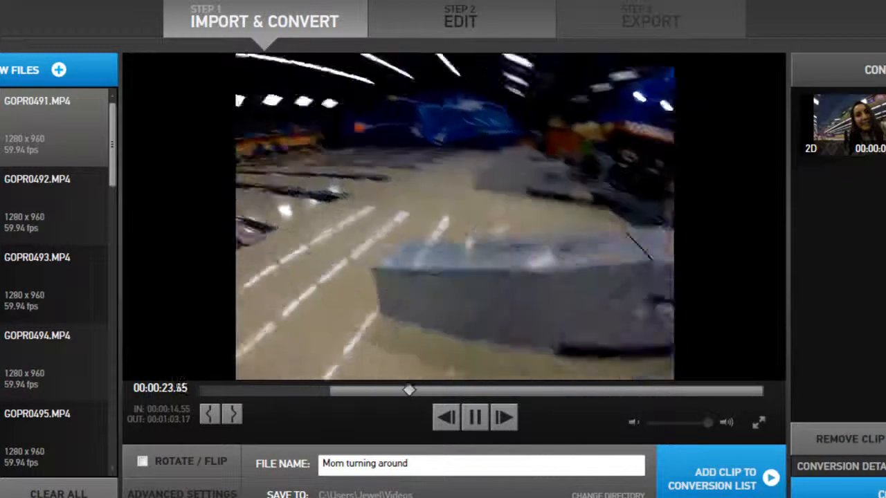
pyautogui.press('space')
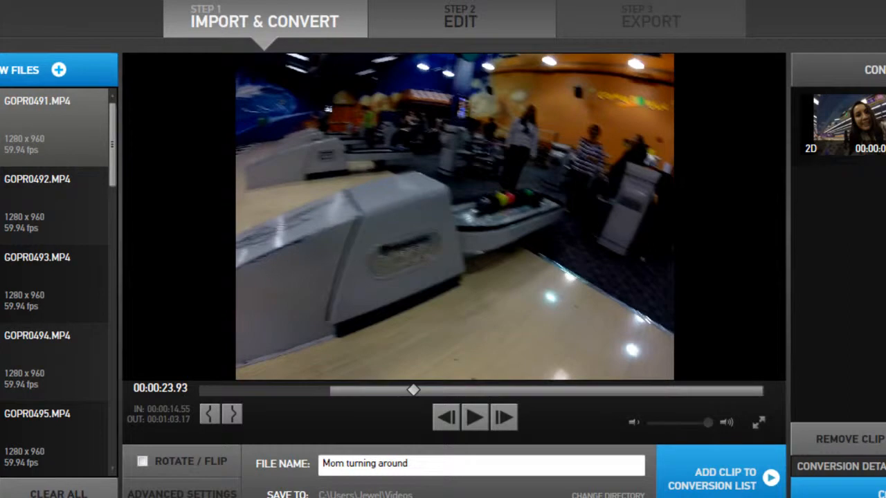
pyautogui.moveTo(413, 390); pyautogui.dragTo(391, 390)
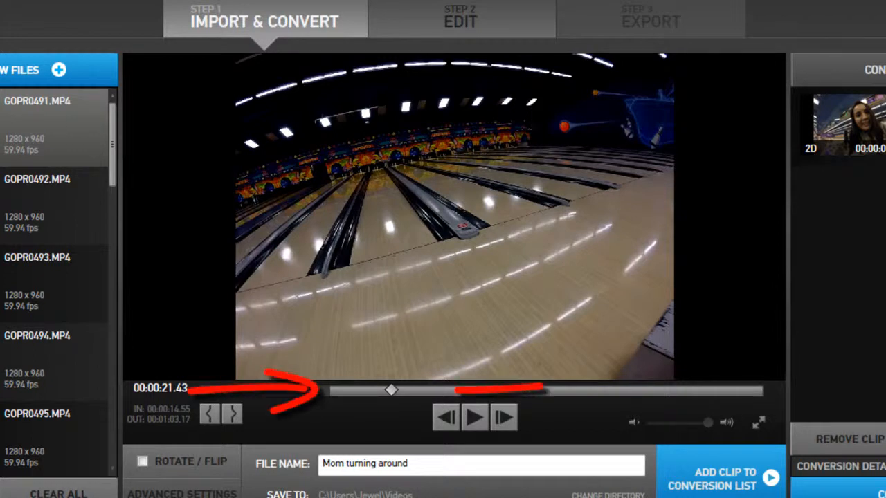
pyautogui.press('o')
# Name the second trimmed segment of GOPR0491 "Moms first bowl" and add it to the conversion list.
pyautogui.hotkey('shift', 'Left')
pyautogui.hotkey('shift', 'Left')
pyautogui.hotkey('shift', 'Left')
pyautogui.hotkey('shift', 'Left')
pyautogui.hotkey('shift', 'Left')
pyautogui.hotkey('shift', 'Left')
pyautogui.hotkey('shift', 'Left')
pyautogui.hotkey('shift', 'Left')
pyautogui.hotkey('shift', 'Left')
pyautogui.hotkey('shift', 'Left')
pyautogui.hotkey('shift', 'Left')
pyautogui.hotkey('shift', 'Left')
pyautogui.hotkey('shift', 'Left')
pyautogui.hotkey('shift', 'Left')
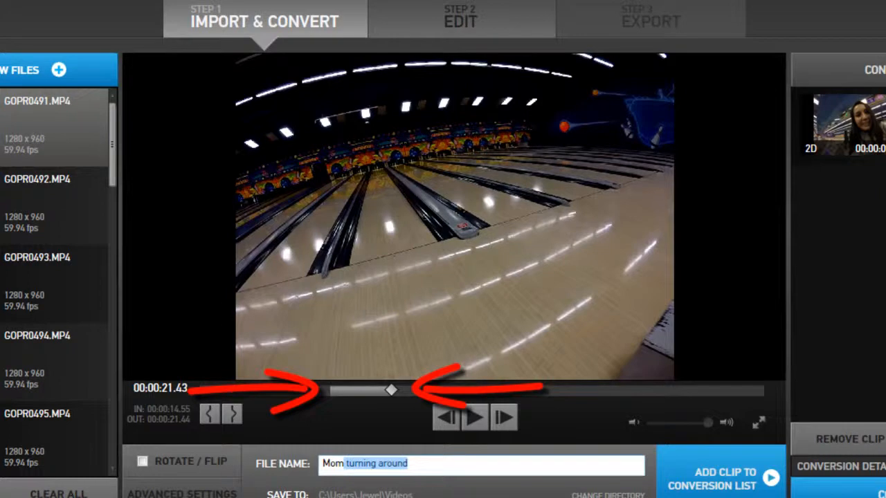
pyautogui.press('BackSpace')
pyautogui.press('BackSpace')
pyautogui.write('s fi')
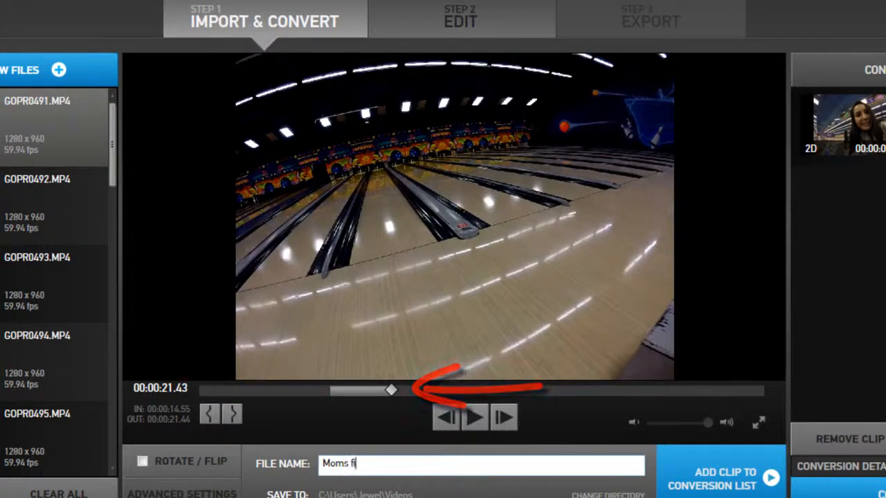
pyautogui.write('rst bow')
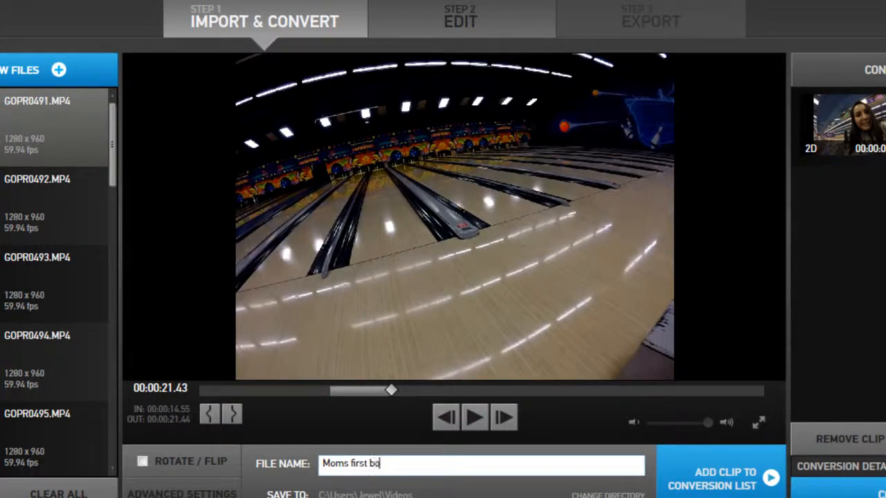
pyautogui.write('l strike')
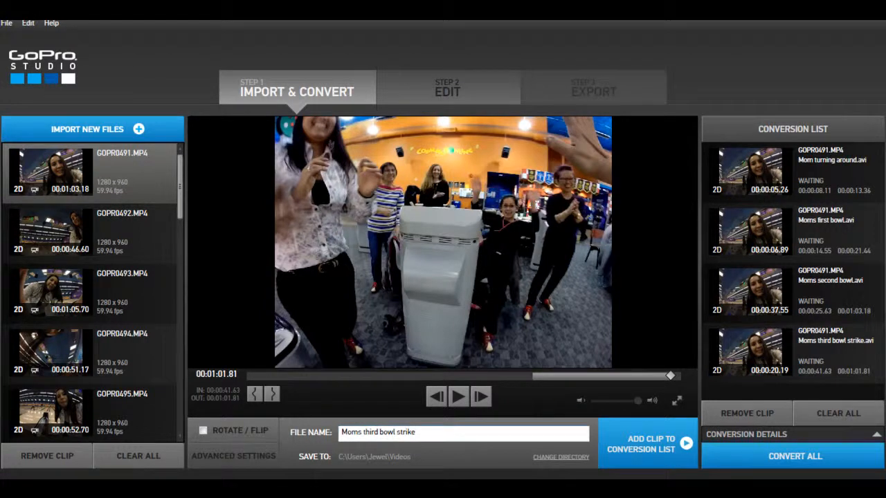
# Look through the imported files and the queued segments, and convert all clips in the conversion list.
pyautogui.scroll(-2, 90, 291)
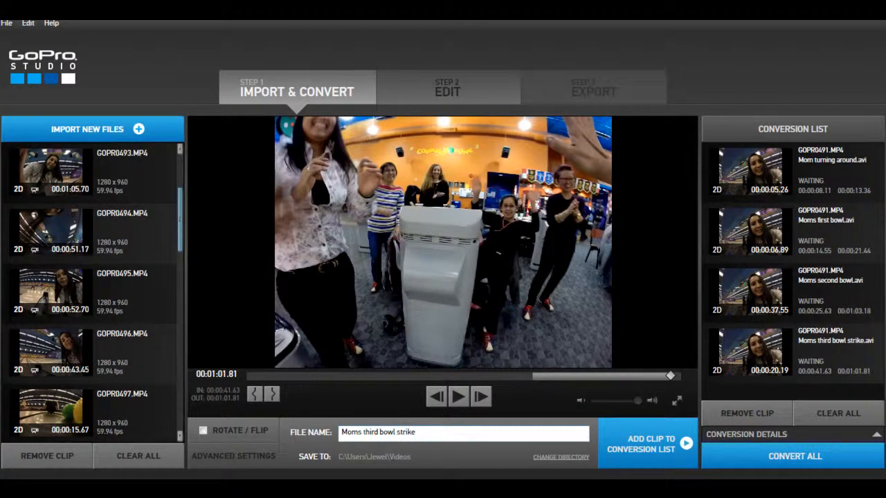
pyautogui.scroll(1, 90, 291)
pyautogui.scroll(1, 90, 290)
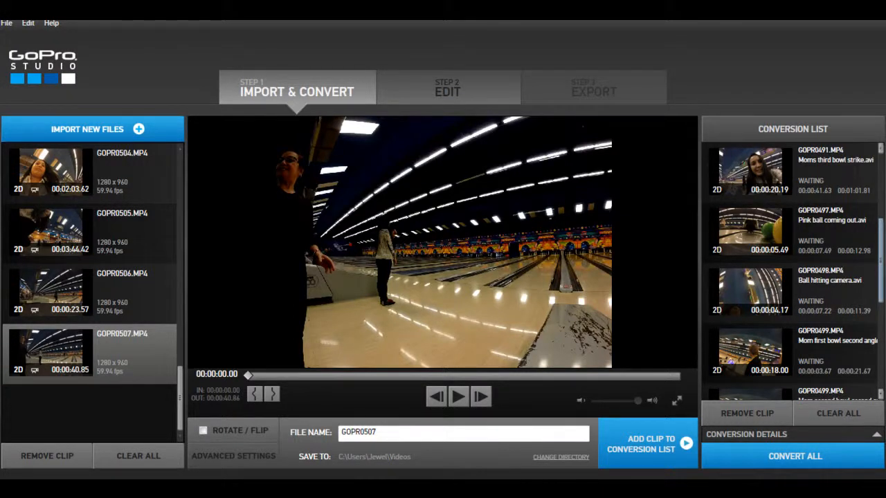
pyautogui.scroll(2, 792, 270)
pyautogui.scroll(-4, 792, 270)
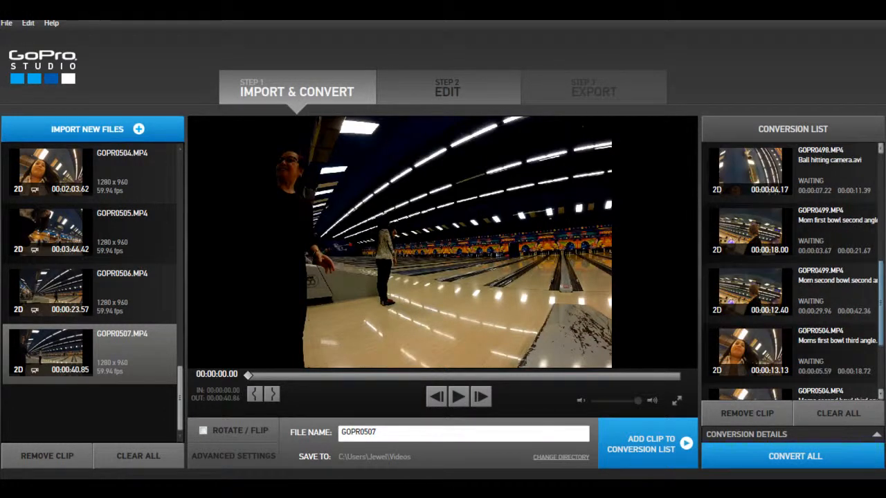
pyautogui.scroll(-2, 792, 269)
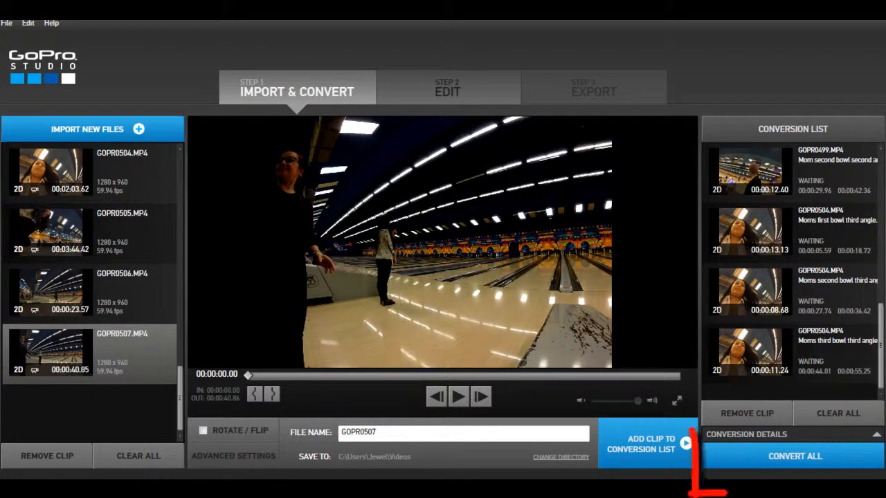
pyautogui.click(789, 456)
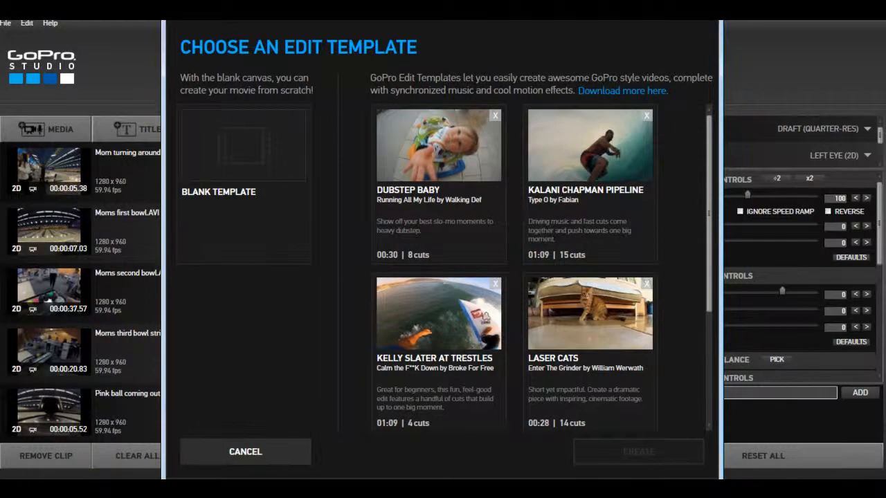
# Create the edit from the "Pool Party with the Niños" template, preview its opening and return to the start of the timeline.
pyautogui.click(589, 342)
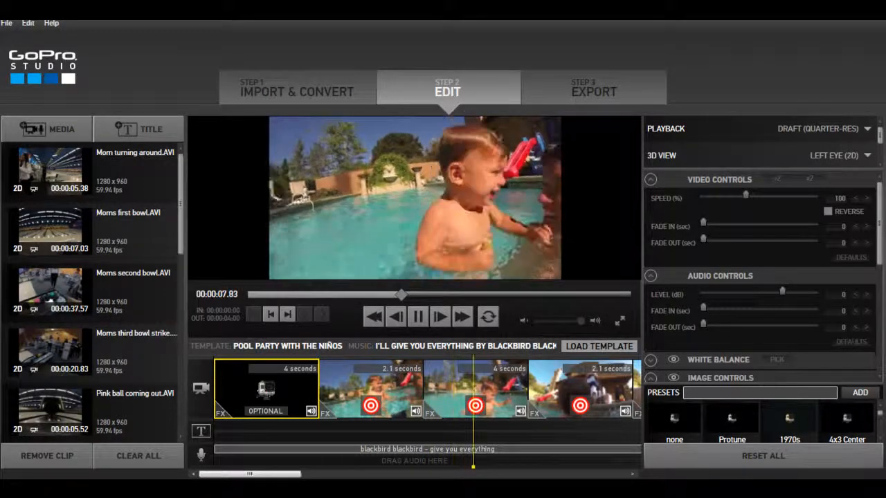
pyautogui.press('space')
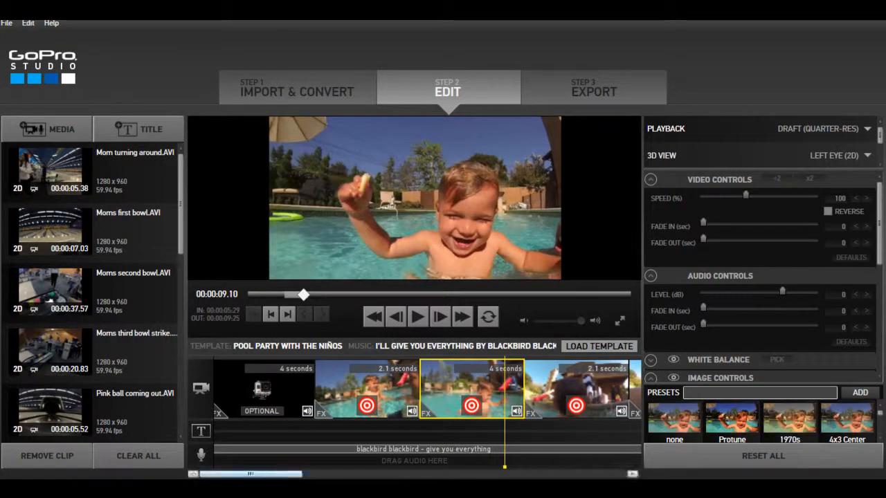
pyautogui.moveTo(294, 474); pyautogui.dragTo(288, 474)
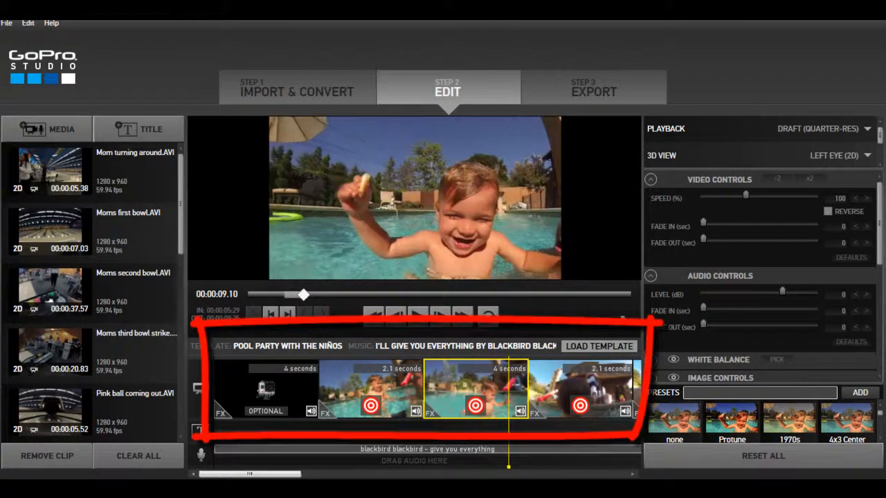
pyautogui.press('Home')
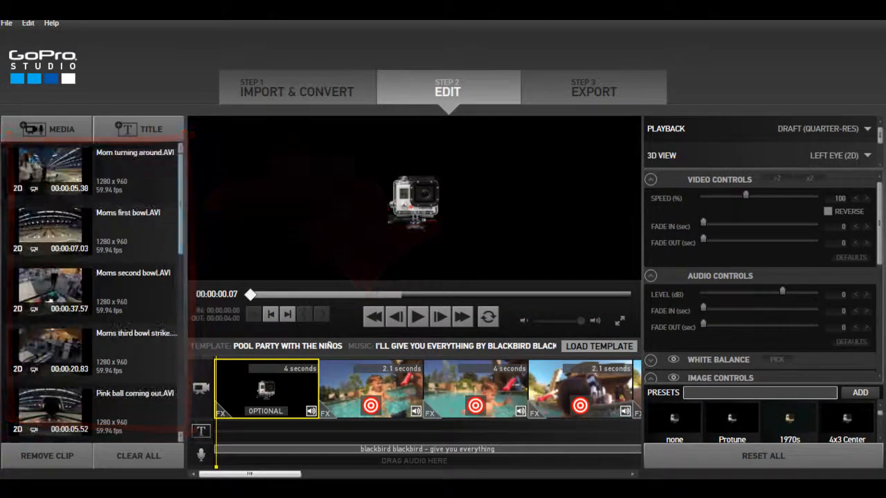
# Replace the first 2.1-second target placeholder with "Mom turning around.AVI" and play the result.
pyautogui.click(92, 173)
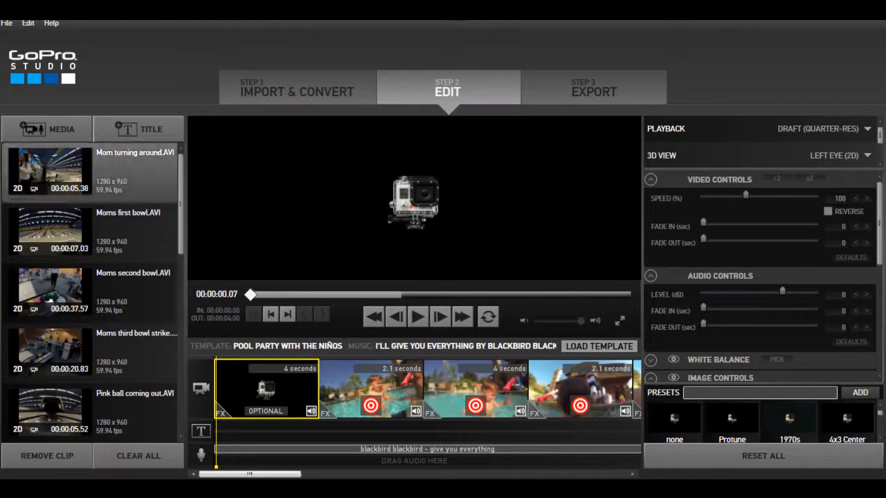
pyautogui.moveTo(92, 173); pyautogui.dragTo(371, 388)
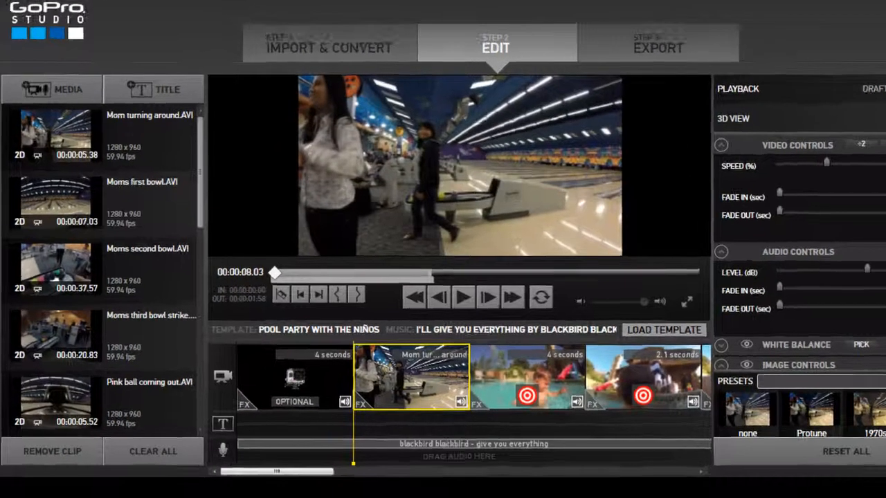
pyautogui.press('space')
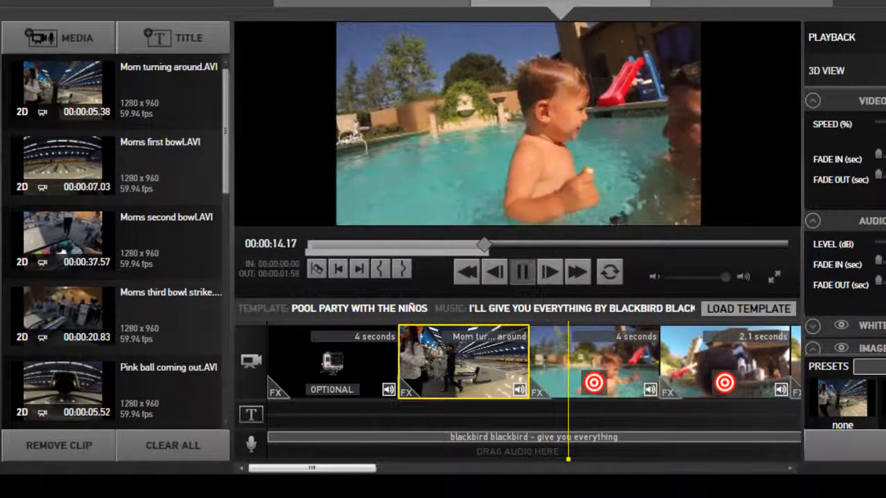
pyautogui.press('space')
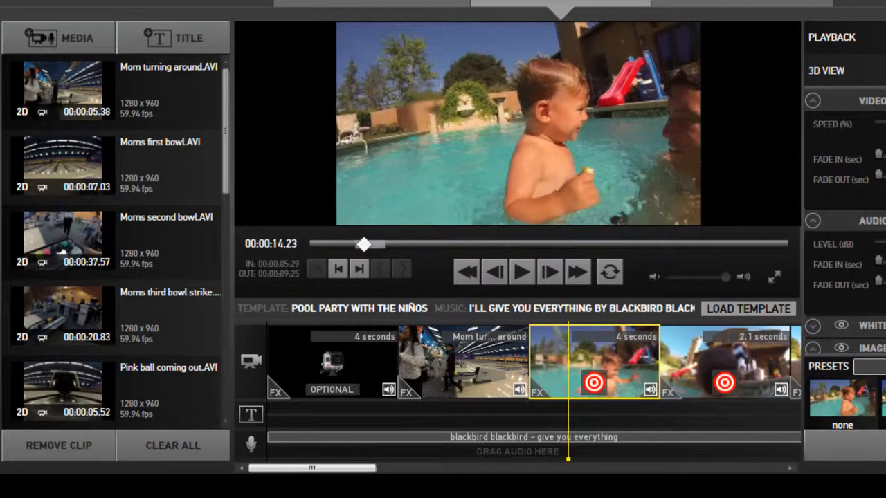
# Replay from the end of the opening logo and shift the used section of "Mom turning around" to 00:00:00.56–00:00:02.53.
pyautogui.moveTo(568, 459); pyautogui.dragTo(392, 459)
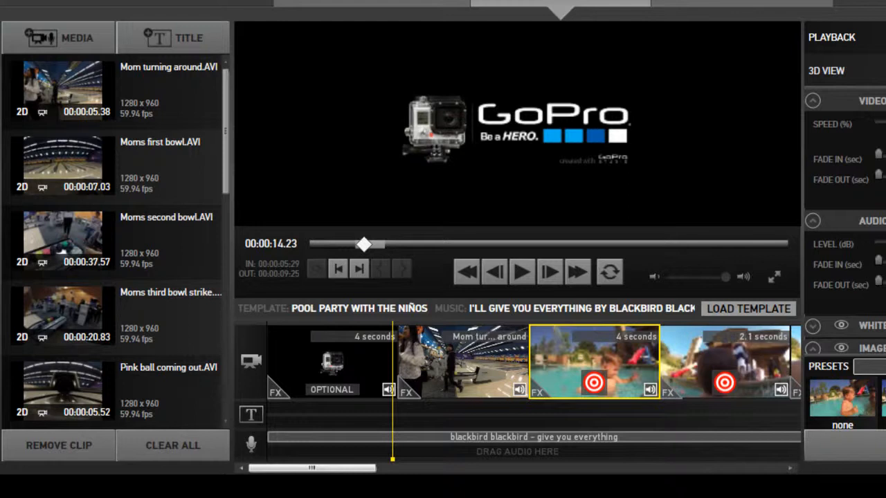
pyautogui.press('space')
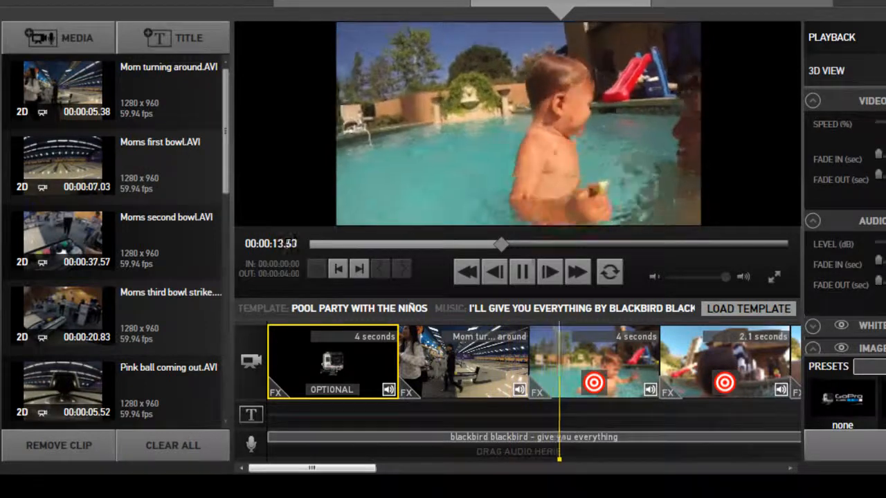
pyautogui.press('space')
pyautogui.click(463, 362)
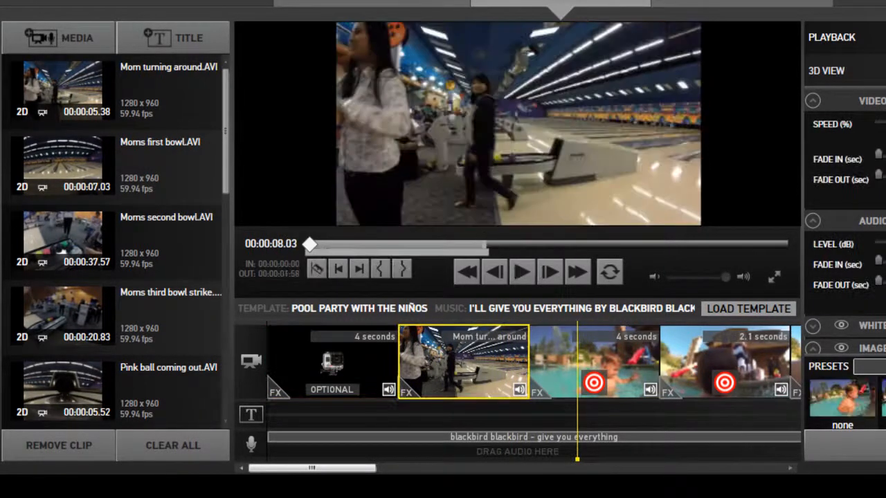
pyautogui.moveTo(397, 252); pyautogui.dragTo(480, 252)
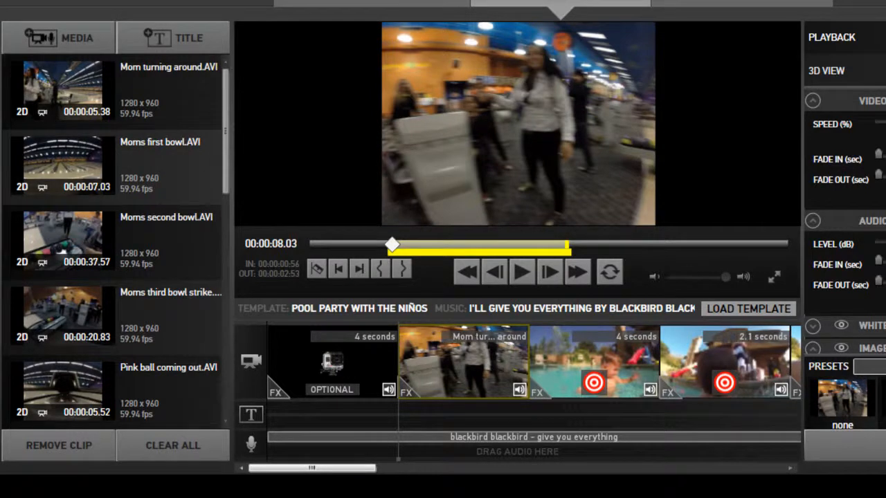
# Replace the 4-second target placeholder with "Moms first bowl.AVI" and replay the timeline from the end of "Mom turning around".
pyautogui.moveTo(111, 167); pyautogui.dragTo(594, 361)
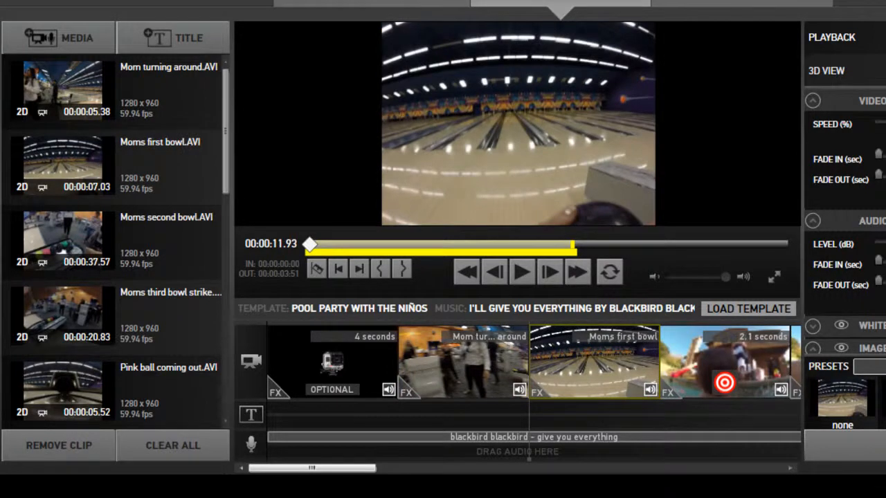
pyautogui.press('space')
pyautogui.press('space')
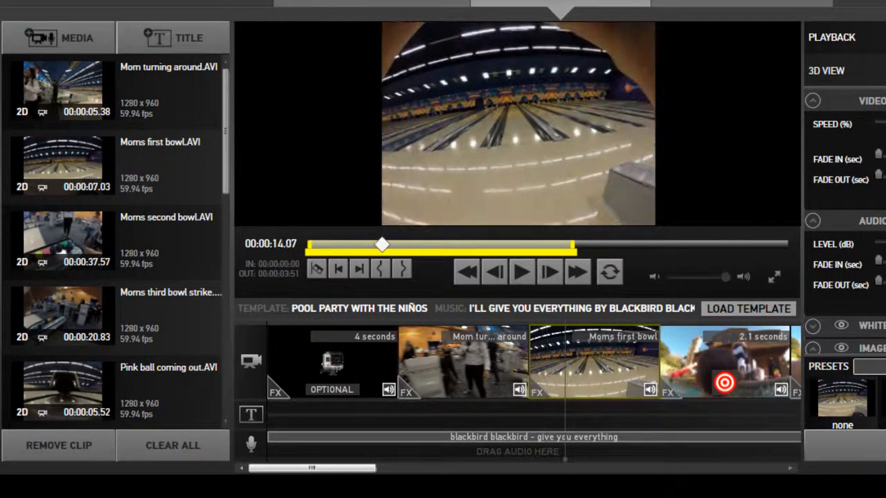
pyautogui.moveTo(564, 458); pyautogui.dragTo(497, 458)
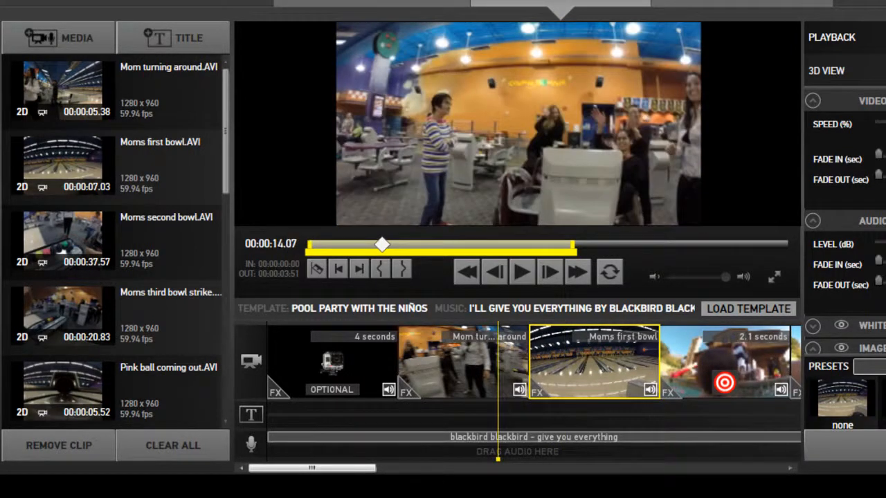
pyautogui.press('space')
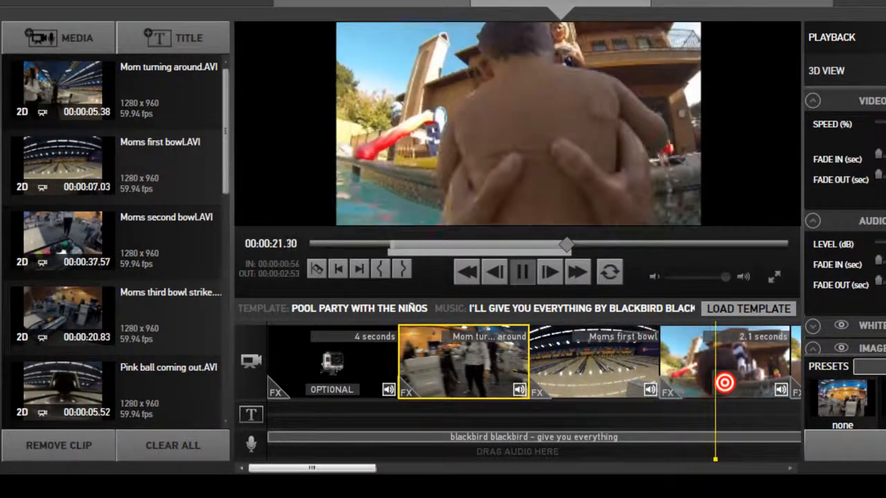
pyautogui.press('space')
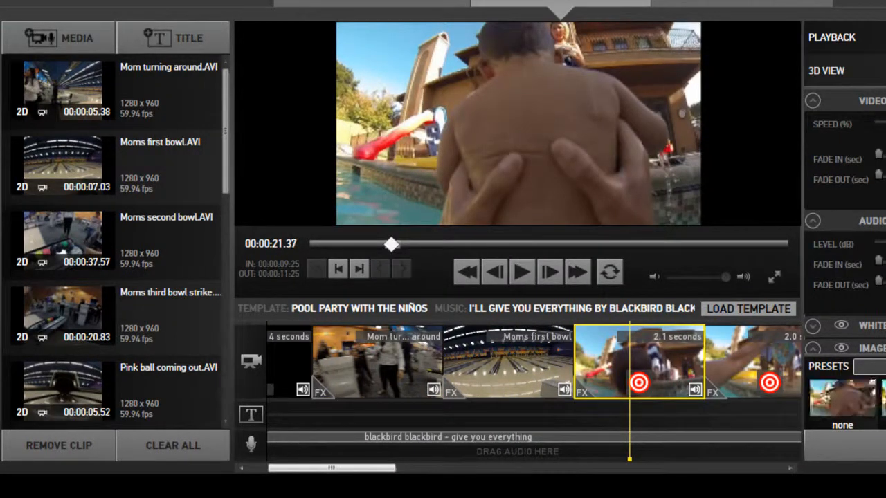
# Replace the next 2.1-second target placeholder with "Moms second bowl.AVI" and play from the end of "Moms first bowl".
pyautogui.click(112, 242)
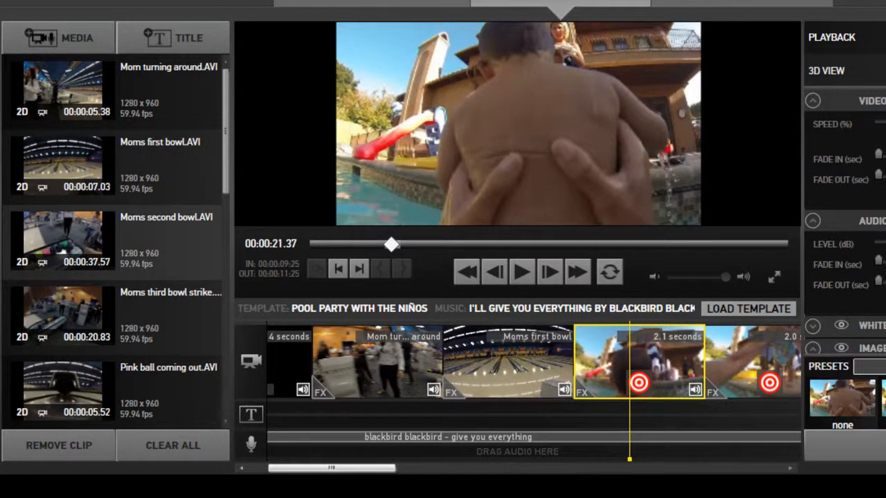
pyautogui.click(112, 242)
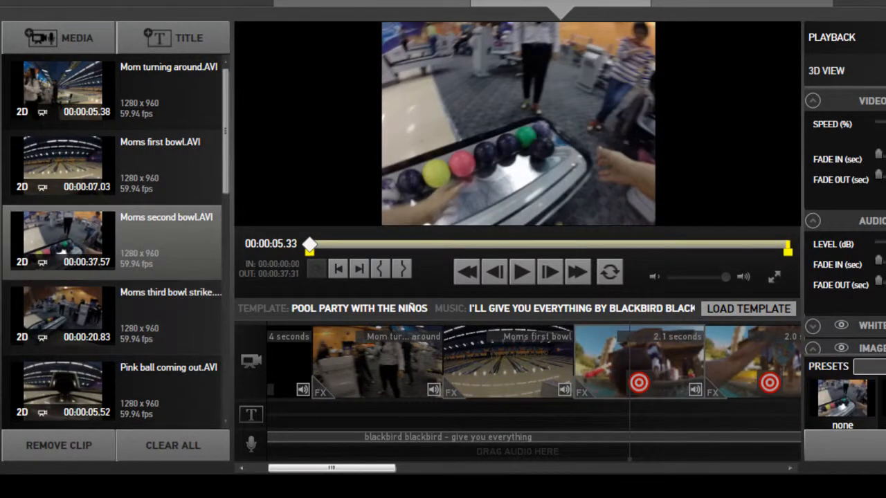
pyautogui.moveTo(112, 242); pyautogui.dragTo(639, 361)
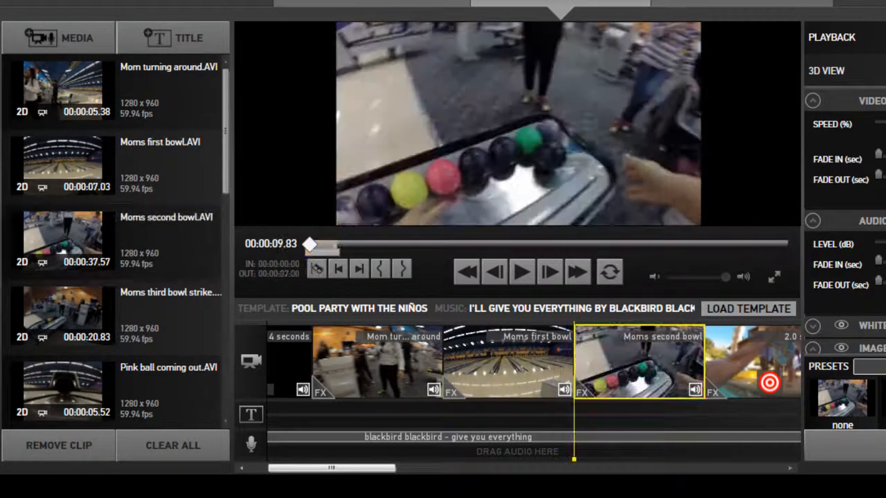
pyautogui.click(557, 416)
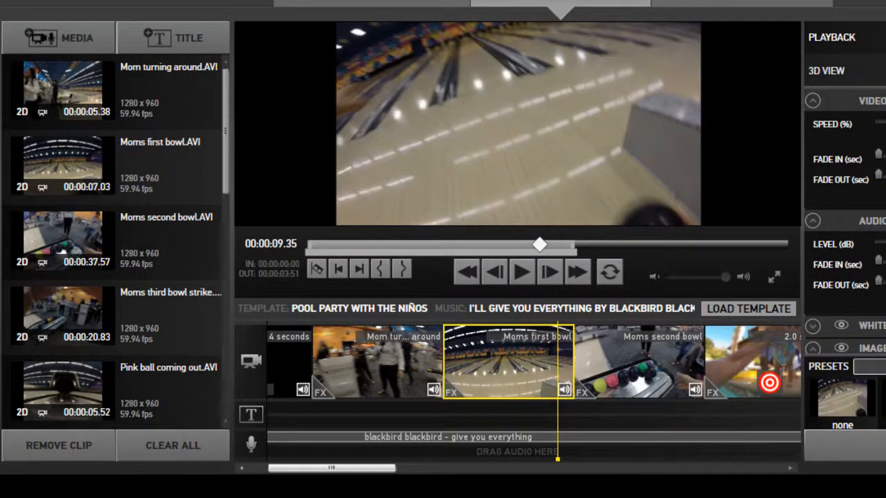
pyautogui.press('space')
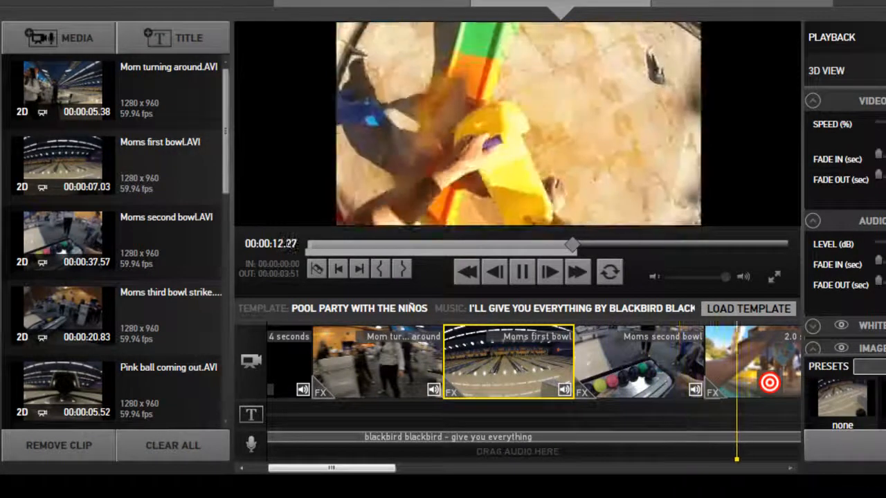
pyautogui.press('space')
# Replace the 2.0-second target placeholder with "Pink ball coming out.AVI" and play the timeline from that clip.
pyautogui.moveTo(366, 468); pyautogui.dragTo(419, 468)
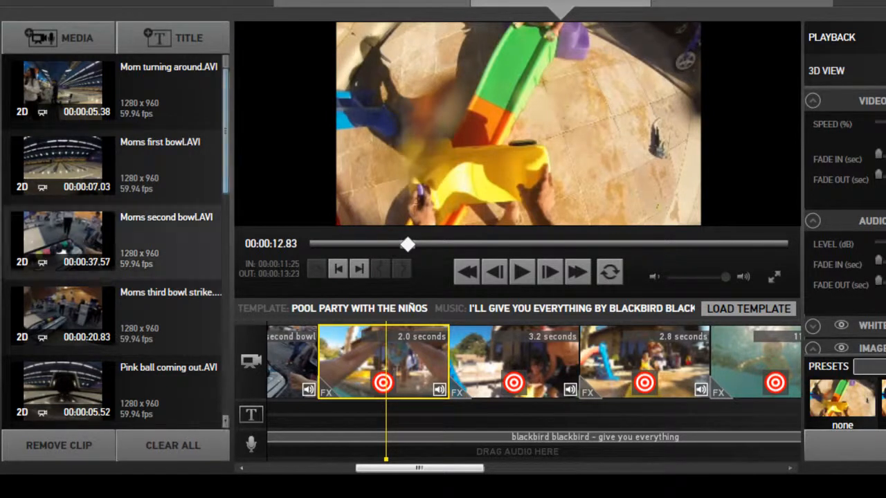
pyautogui.click(114, 317)
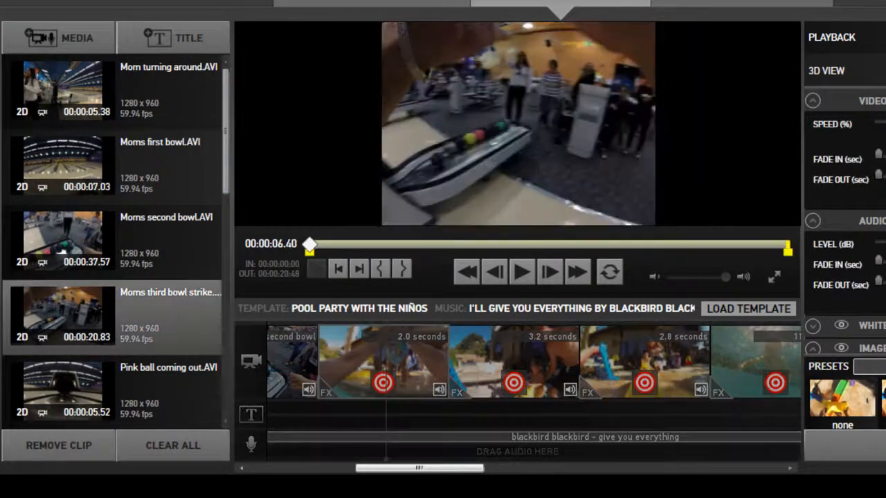
pyautogui.moveTo(115, 392); pyautogui.dragTo(450, 361)
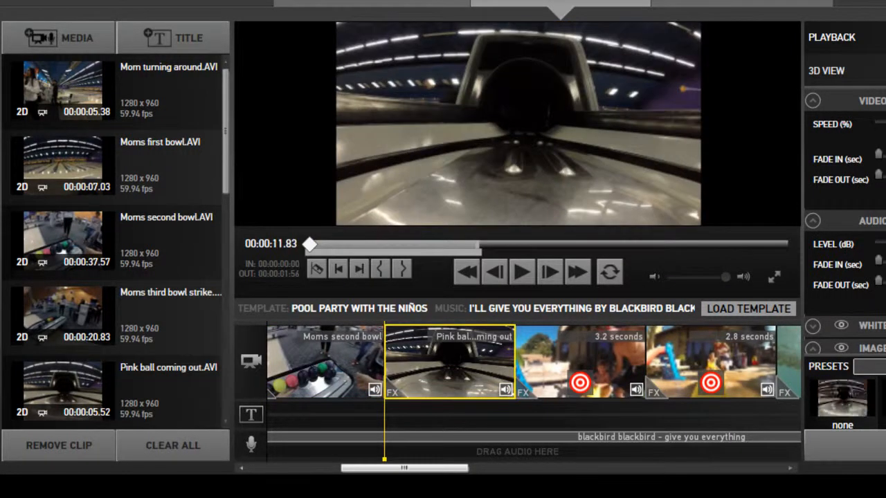
pyautogui.click(523, 272)
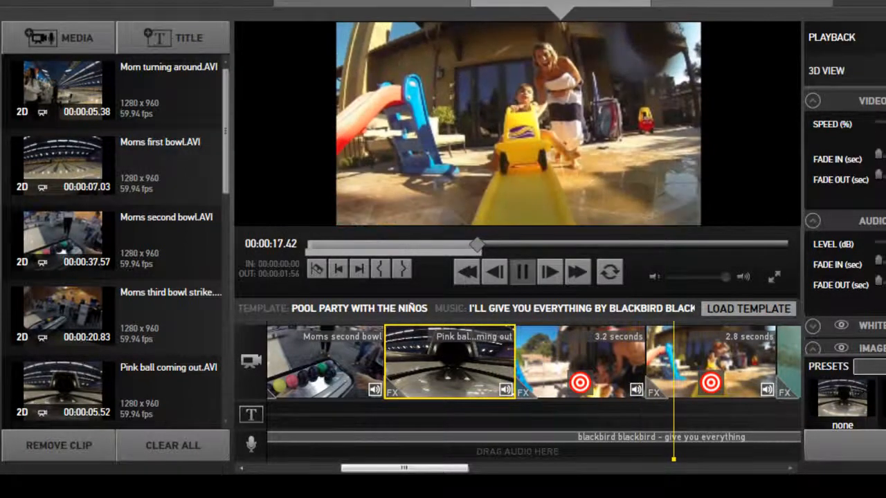
# Shift the used section of "Pink ball coming out" to 00:00:02.46–00:00:04.42 and replay the timeline from just before that clip.
pyautogui.press('space')
pyautogui.click(404, 361)
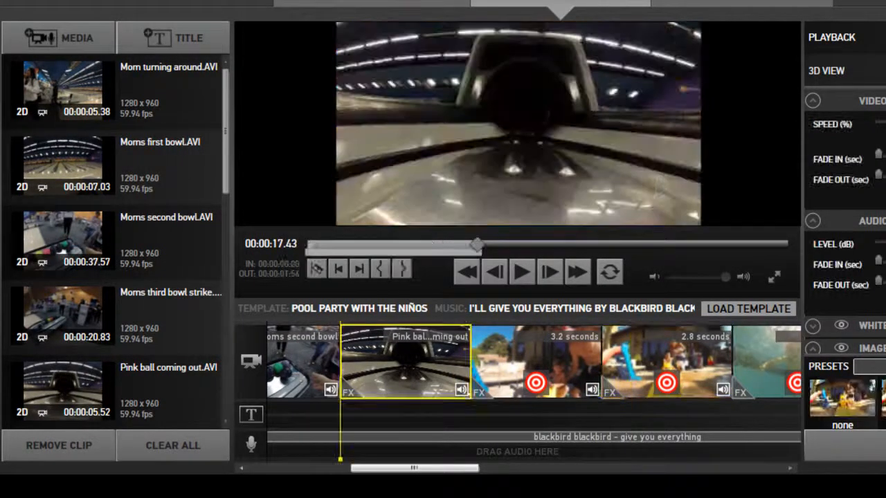
pyautogui.moveTo(393, 250); pyautogui.dragTo(633, 251)
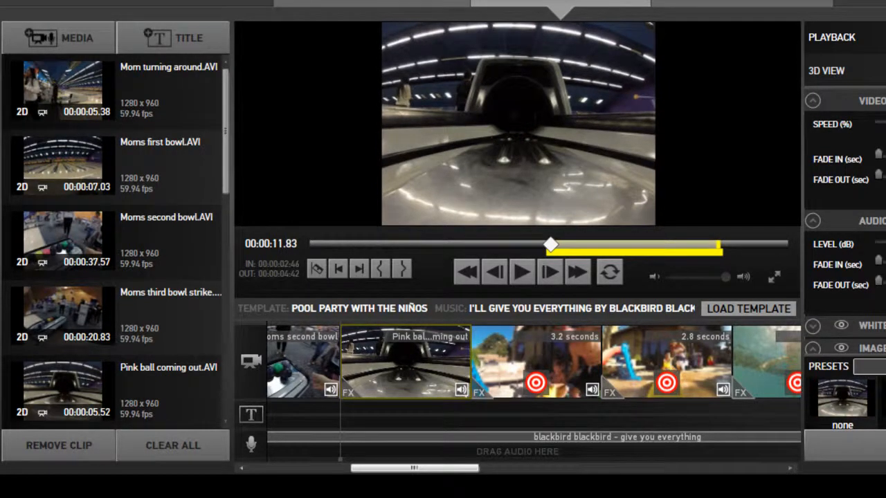
pyautogui.moveTo(339, 458); pyautogui.dragTo(324, 459)
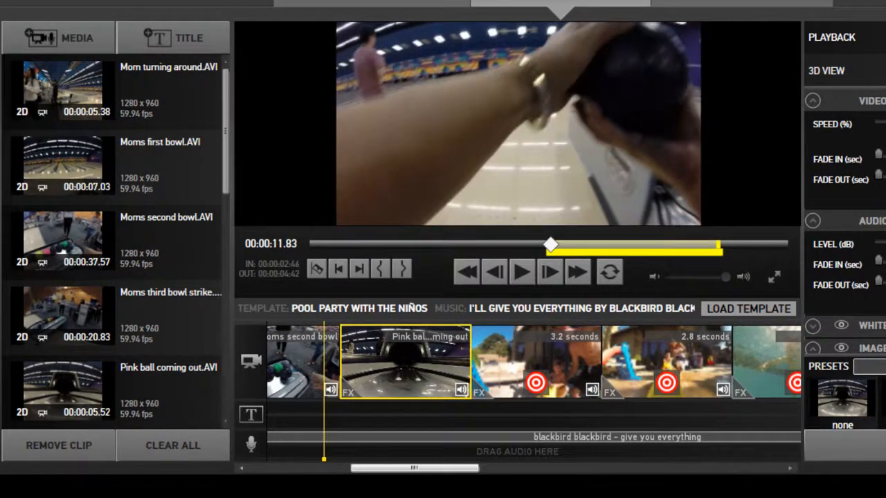
pyautogui.press('space')
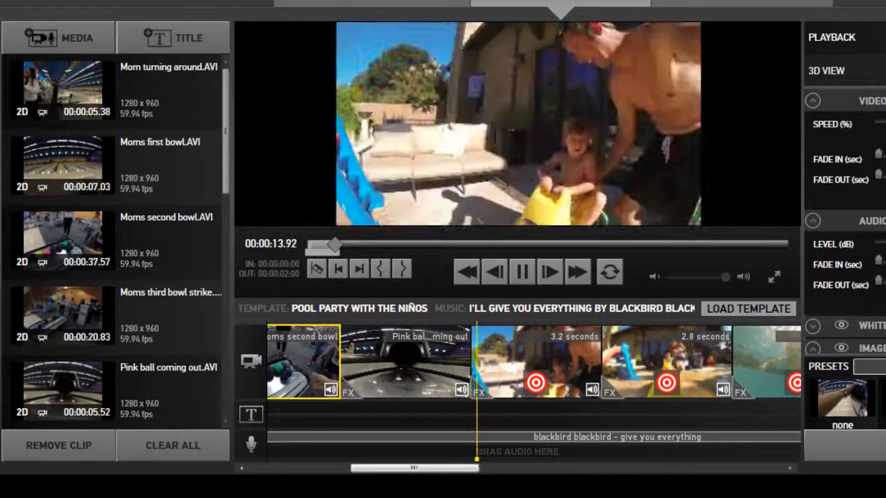
pyautogui.press('space')
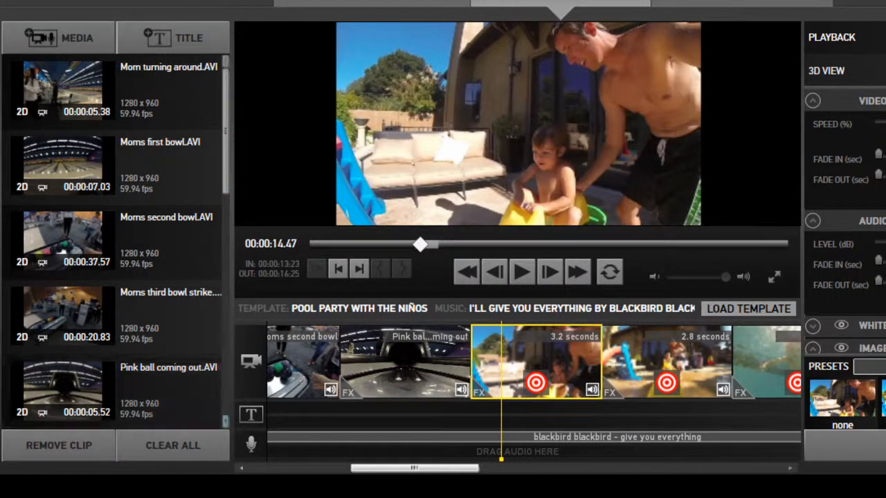
# Replace the 3.2-second target placeholder with "Mom first bowl second angle" and replay from near the end of "Pink ball coming out".
pyautogui.scroll(-1, 114, 242)
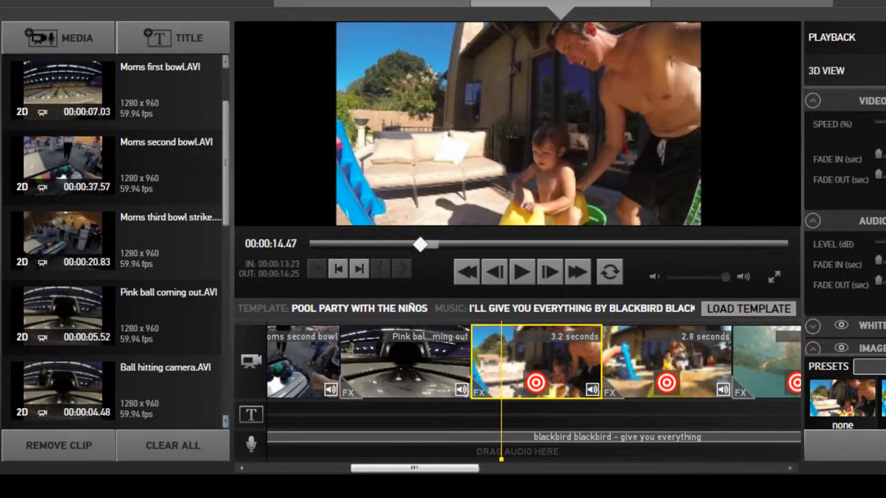
pyautogui.scroll(-2, 114, 243)
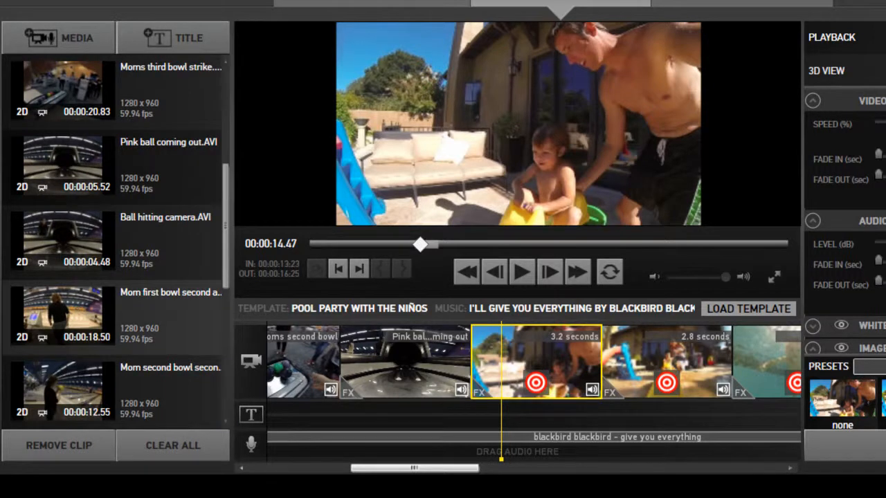
pyautogui.moveTo(63, 315); pyautogui.dragTo(536, 361)
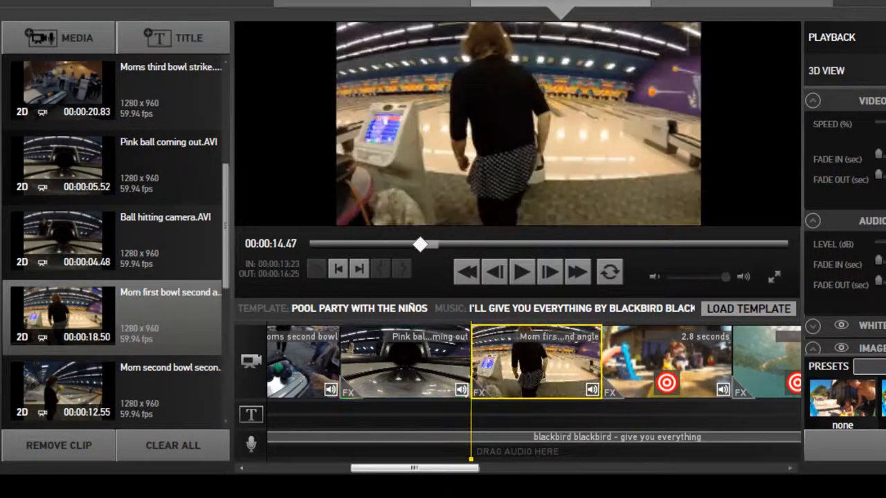
pyautogui.moveTo(471, 458); pyautogui.dragTo(462, 458)
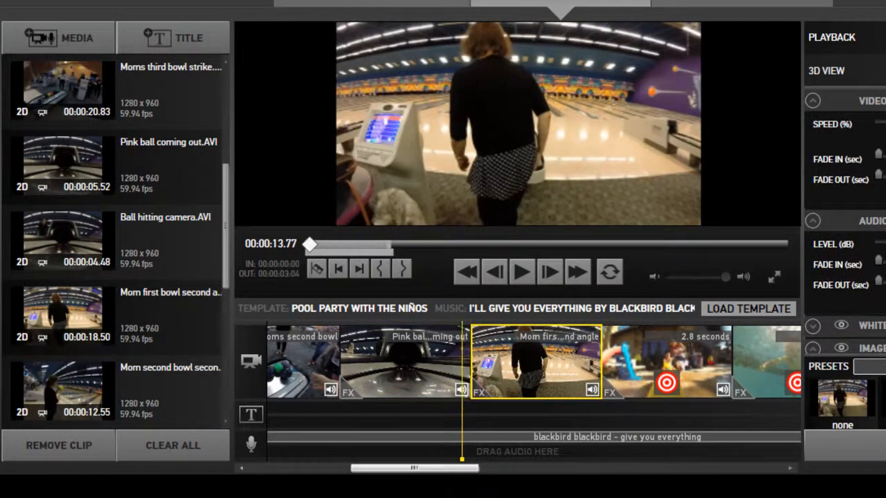
pyautogui.click(405, 361)
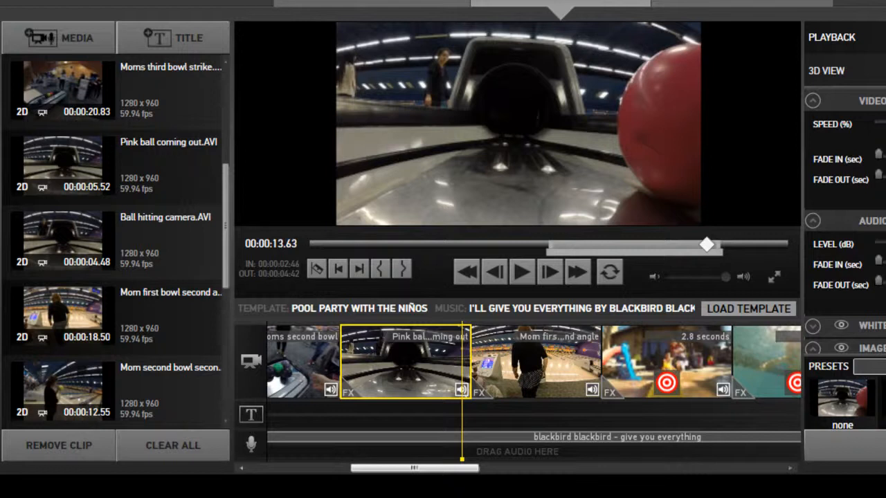
pyautogui.press('space')
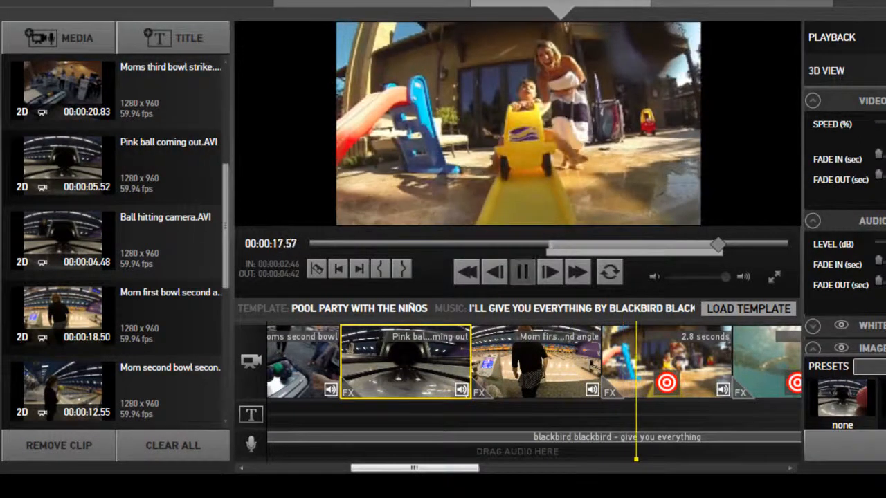
pyautogui.press('space')
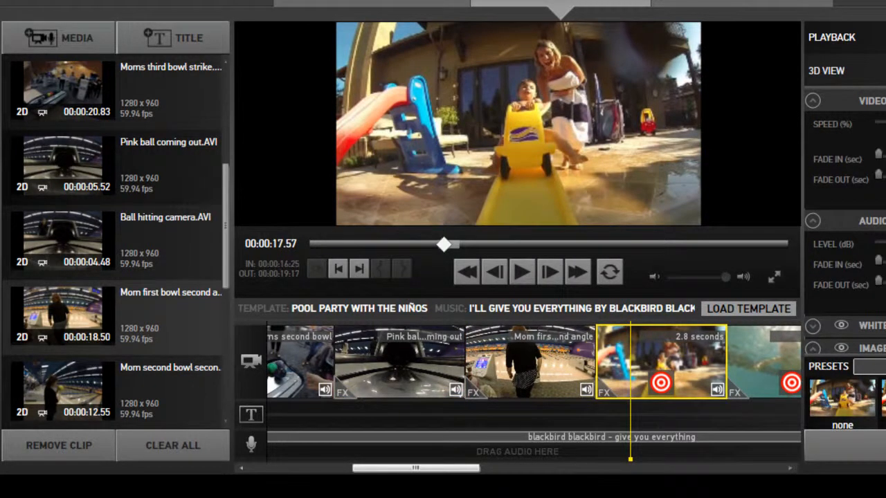
# Replace the 2.8-second target placeholder with "Mom second bowl second angle" and play the timeline from that clip.
pyautogui.click(112, 316)
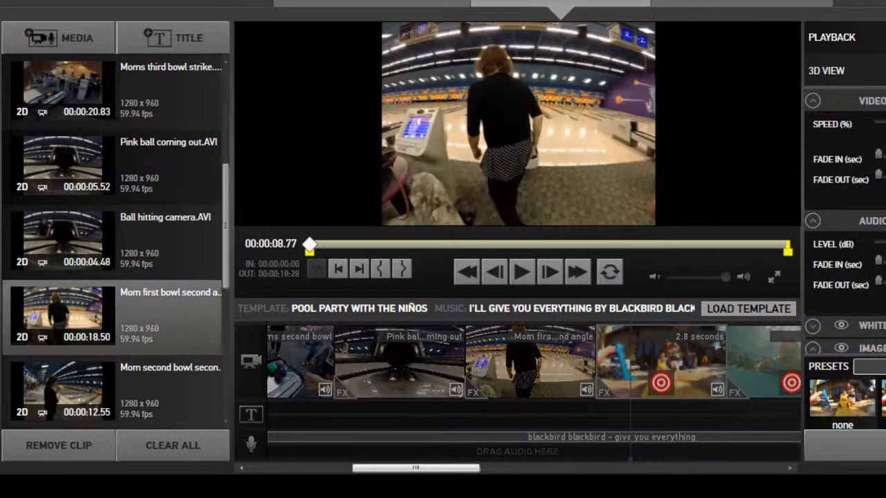
pyautogui.click(112, 390)
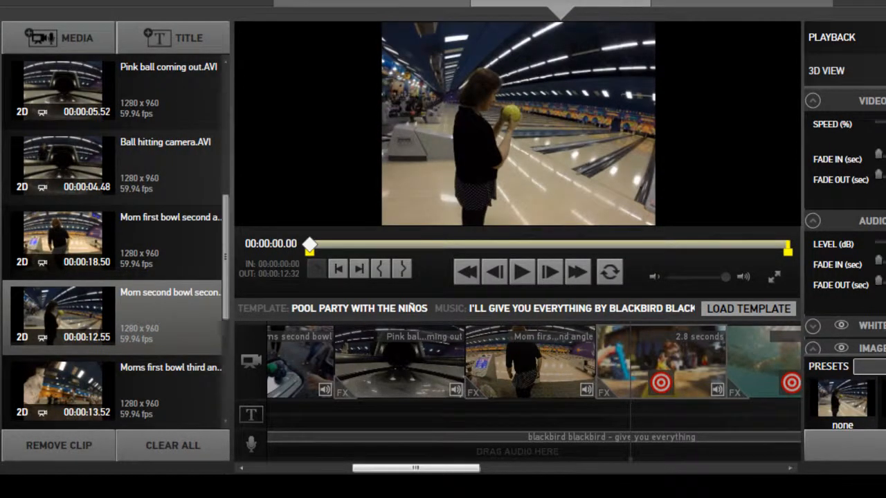
pyautogui.click(661, 361)
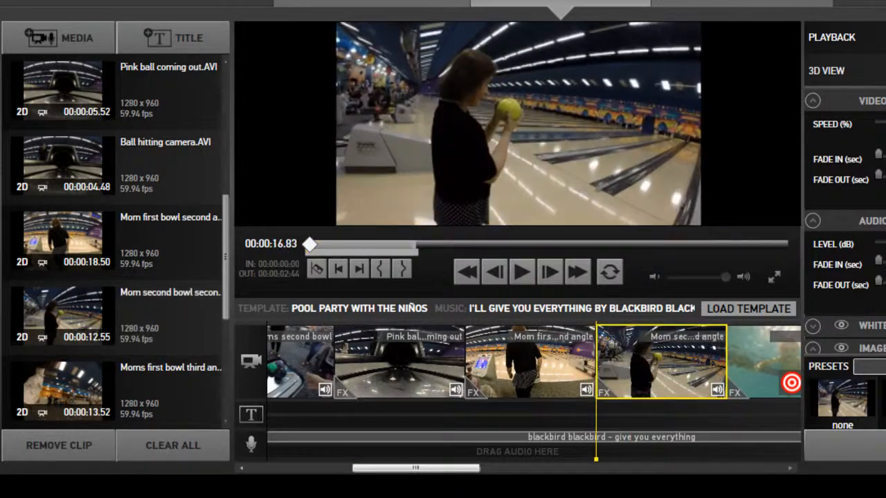
pyautogui.press('space')
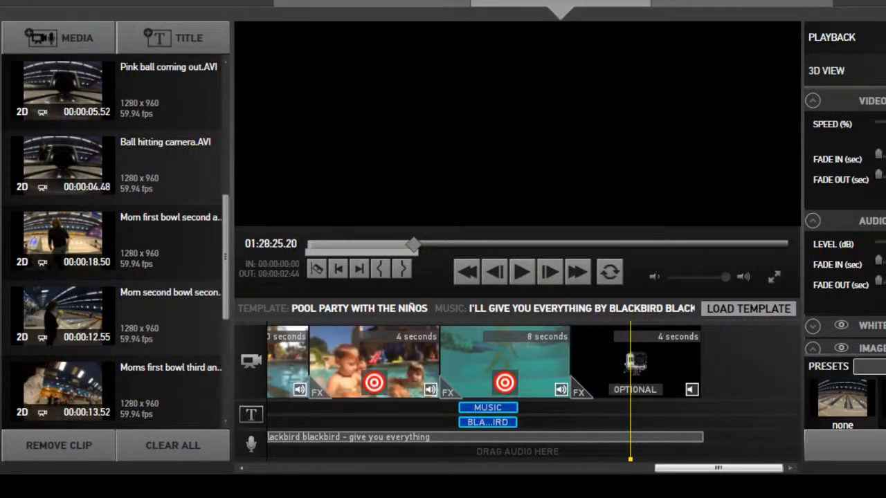
# Replace the target placeholder after "Mom second bowl second angle" with "Moms first bowl third angle".
pyautogui.moveTo(717, 467); pyautogui.dragTo(478, 468)
pyautogui.moveTo(111, 391); pyautogui.dragTo(485, 361)
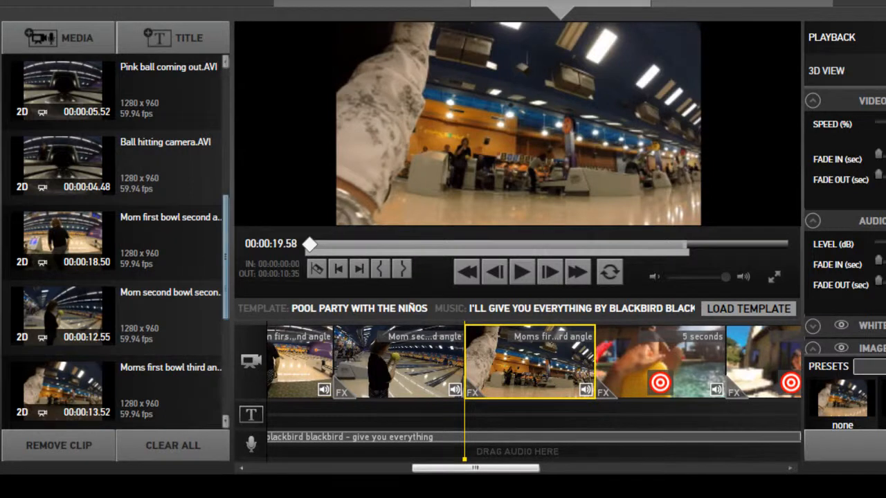
# Replace the 1.8-second target placeholder with "Ball hitting camera.AVI" and play the timeline from that clip.
pyautogui.scroll(-1, 114, 242)
pyautogui.scroll(-1, 114, 243)
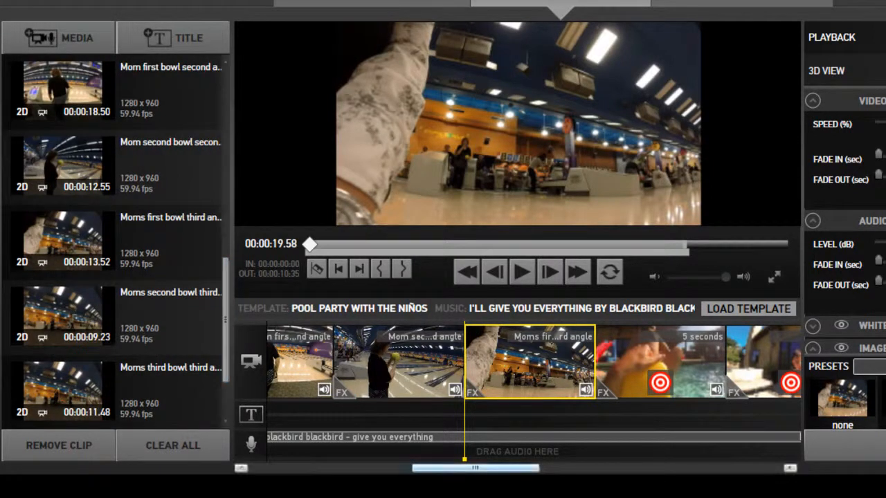
pyautogui.moveTo(475, 468); pyautogui.dragTo(517, 468)
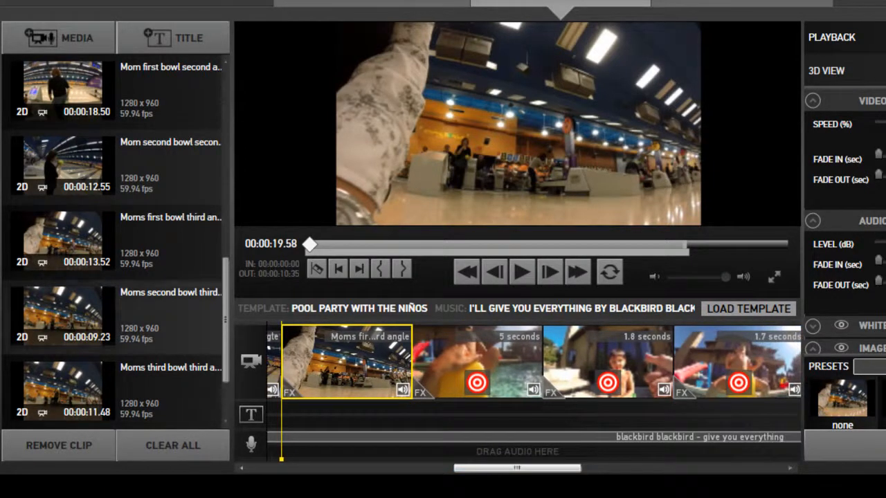
pyautogui.scroll(1, 114, 242)
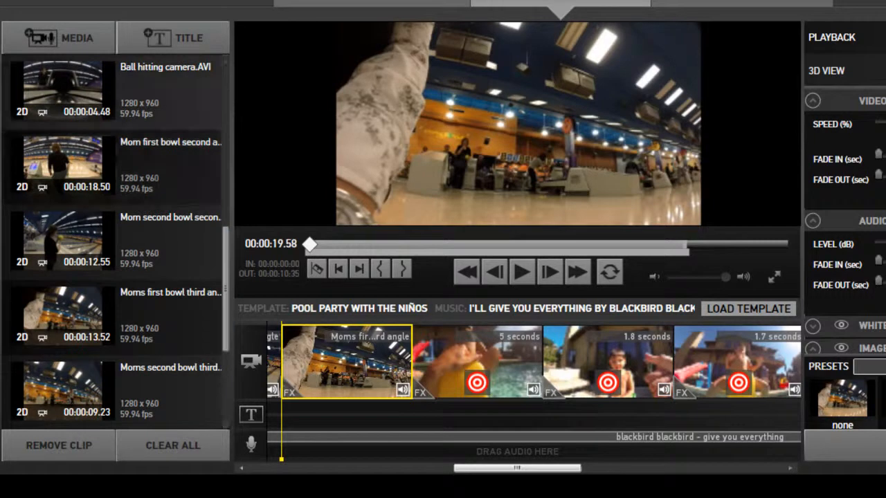
pyautogui.moveTo(63, 91); pyautogui.dragTo(608, 361)
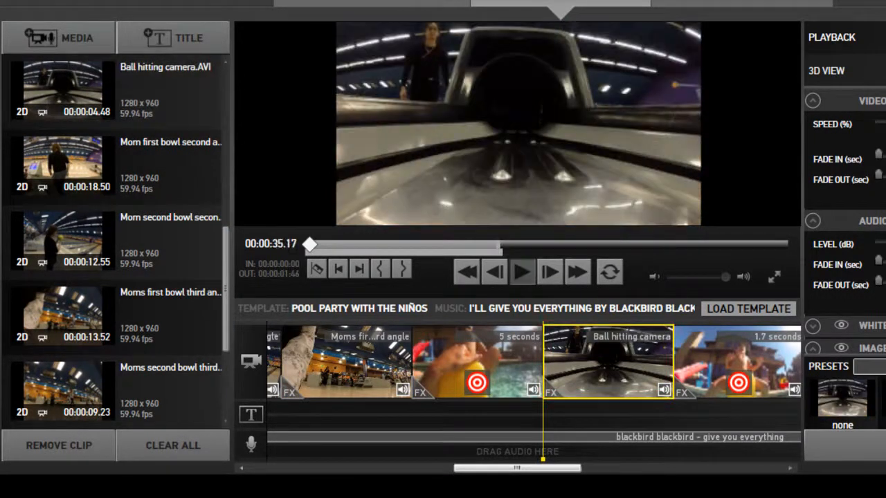
pyautogui.click(522, 271)
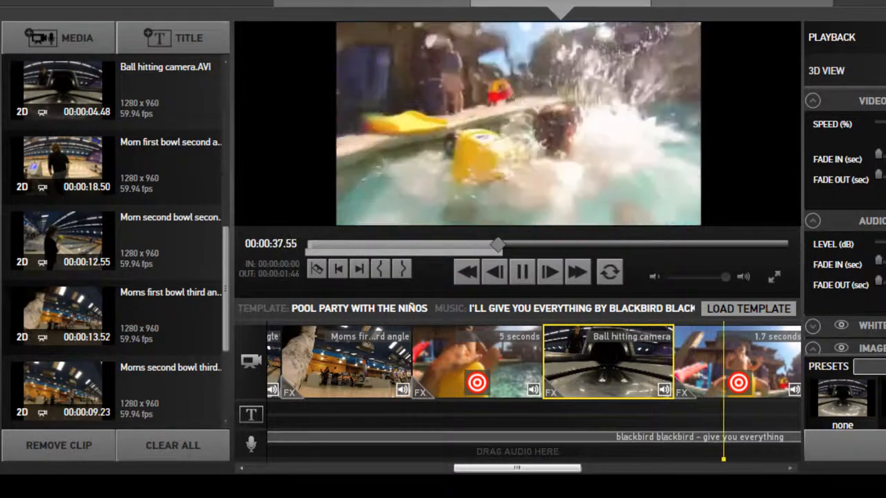
pyautogui.press('space')
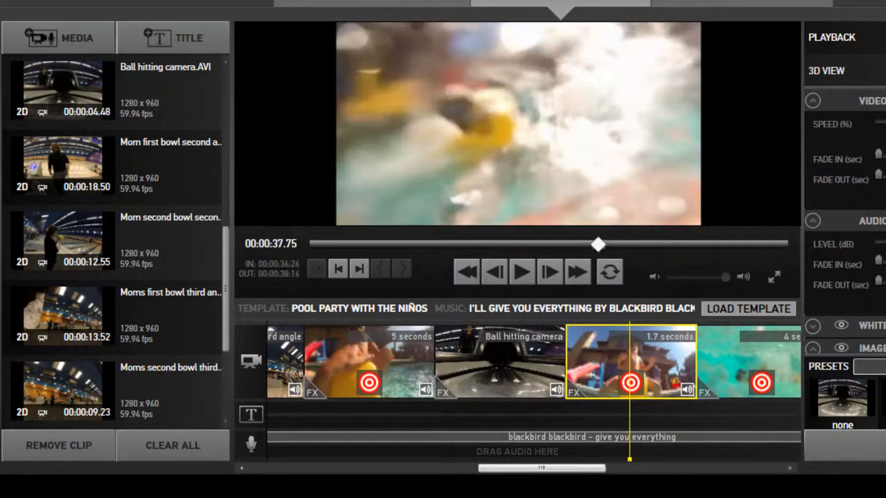
# Shift the used section of "Ball hitting camera" to 00:00:02.20–00:00:04.06 and play it.
pyautogui.click(500, 362)
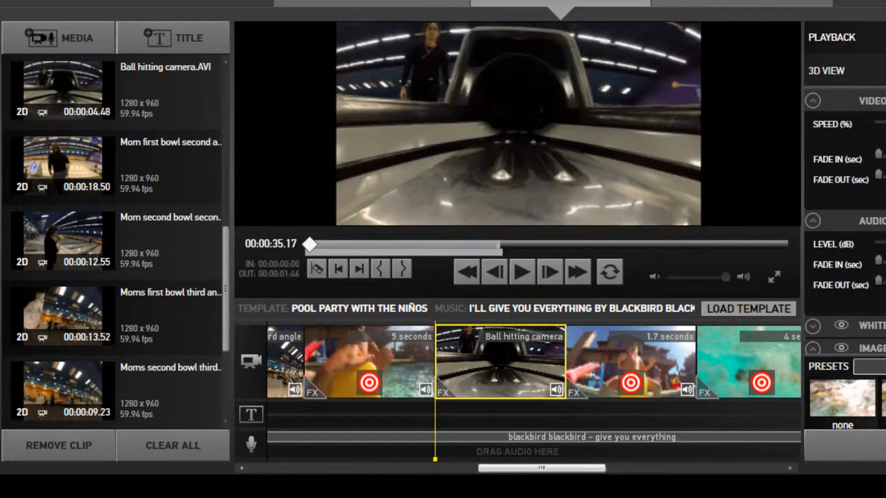
pyautogui.moveTo(403, 251); pyautogui.dragTo(654, 251)
pyautogui.press('space')
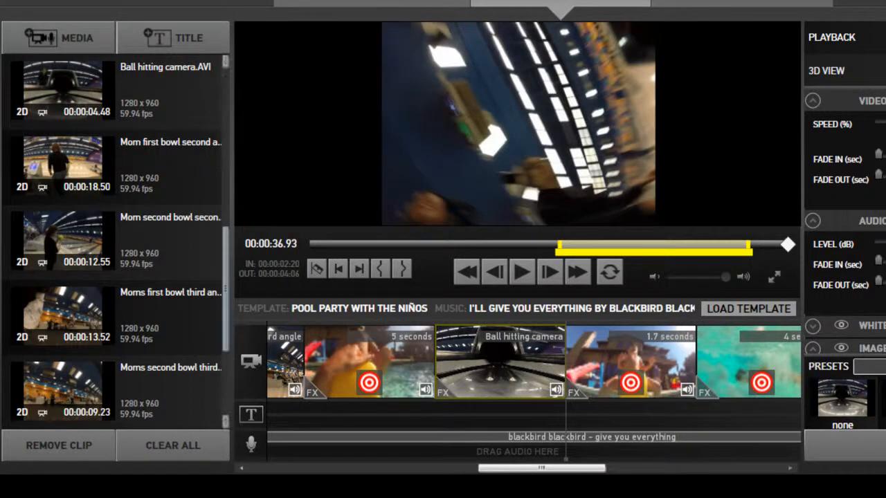
# Replace the 1.7-second target placeholder with "Mom first bowl second angle" and shift its used section to 00:00:09.53–00:00:11.32.
pyautogui.scroll(-1, 114, 242)
pyautogui.scroll(-1, 114, 242)
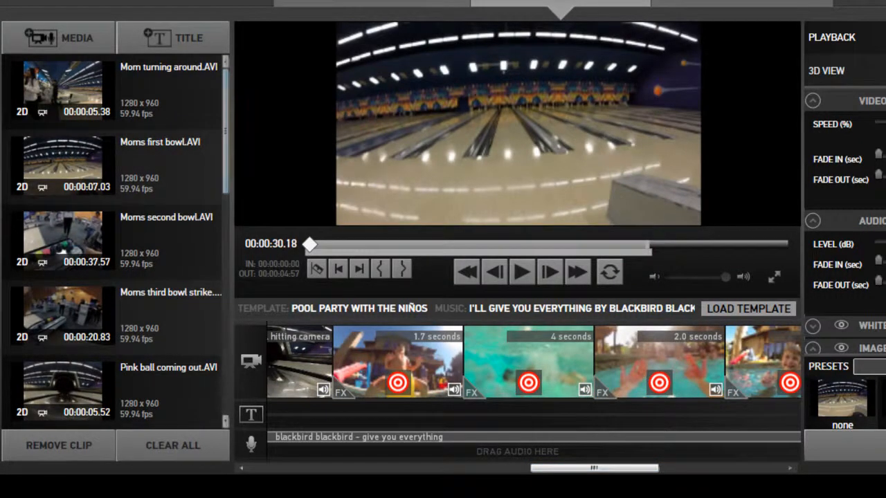
pyautogui.scroll(-4, 115, 239)
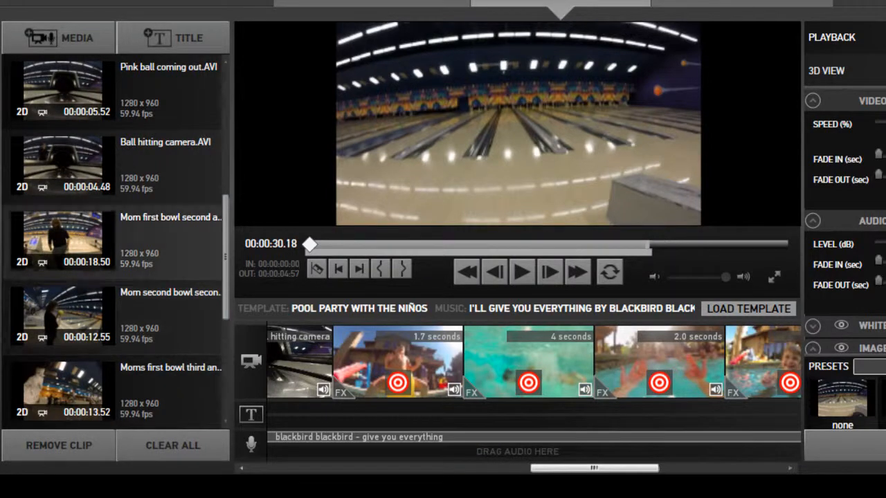
pyautogui.moveTo(114, 241); pyautogui.dragTo(398, 362)
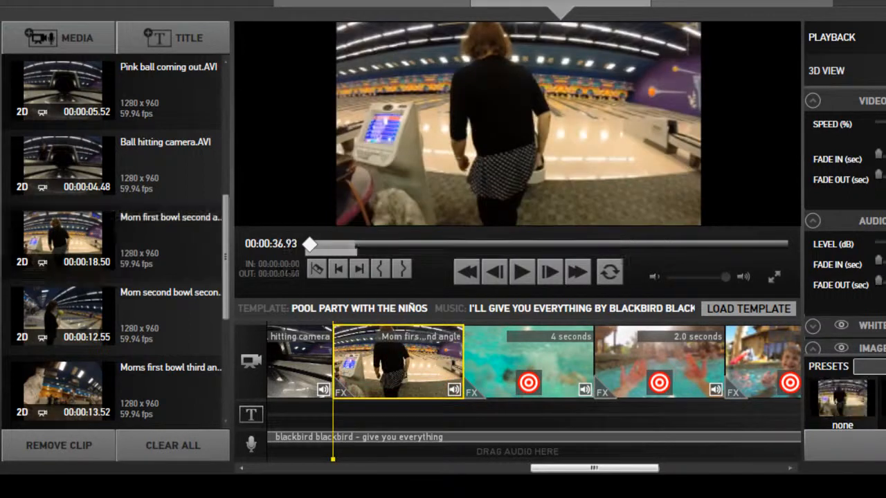
pyautogui.moveTo(352, 252); pyautogui.dragTo(609, 255)
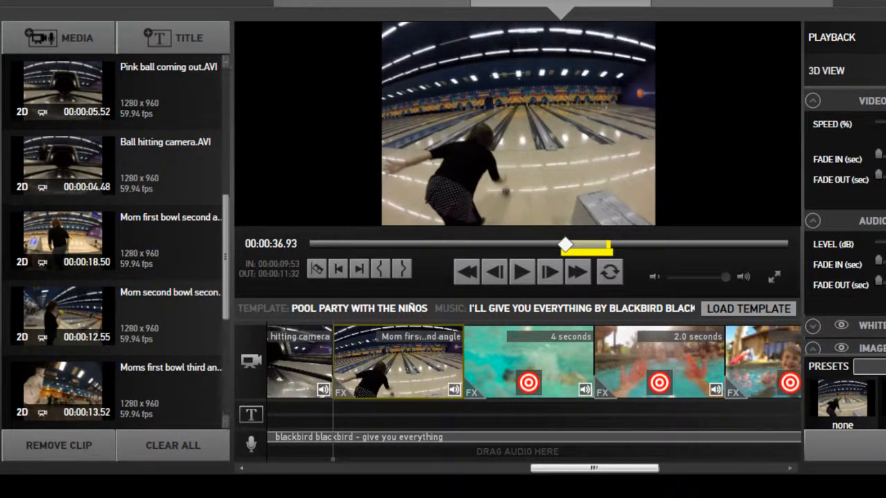
# Replace the 4-second target placeholder with "Moms second bowl third angle" and shift its used section to 00:00:03.00–00:00:07.20.
pyautogui.scroll(-1, 110, 312)
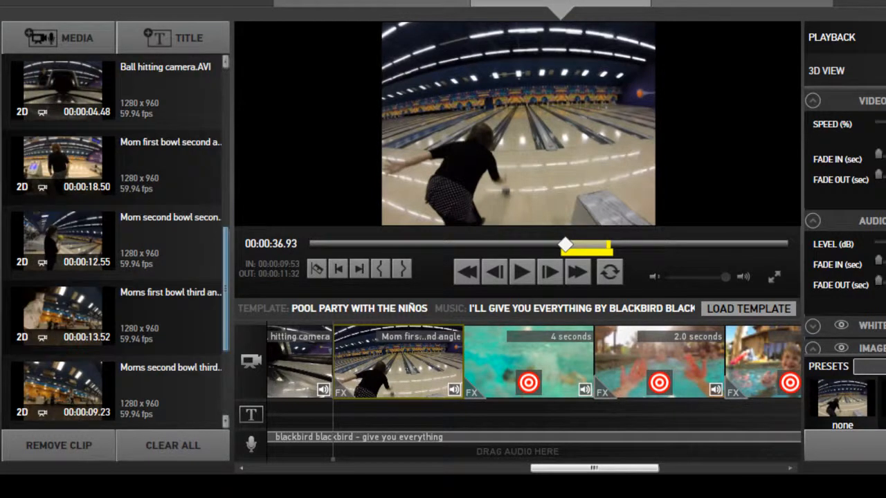
pyautogui.scroll(-1, 111, 312)
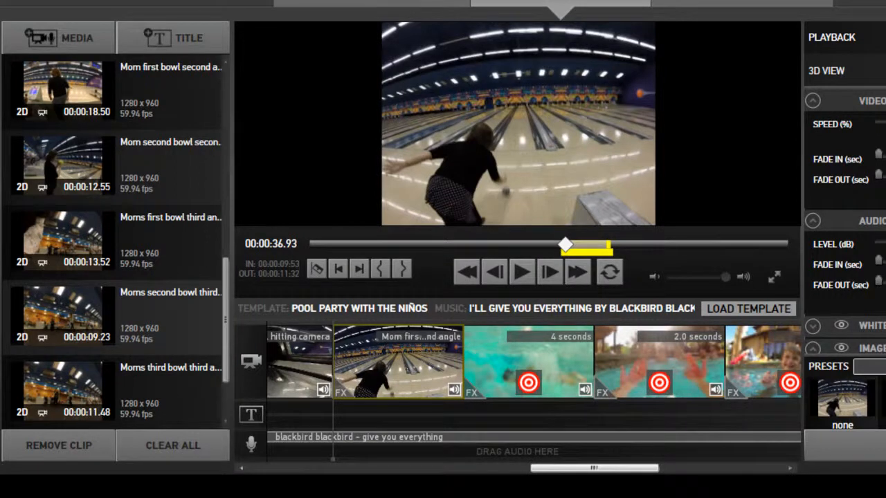
pyautogui.click(111, 317)
pyautogui.moveTo(111, 317); pyautogui.dragTo(529, 361)
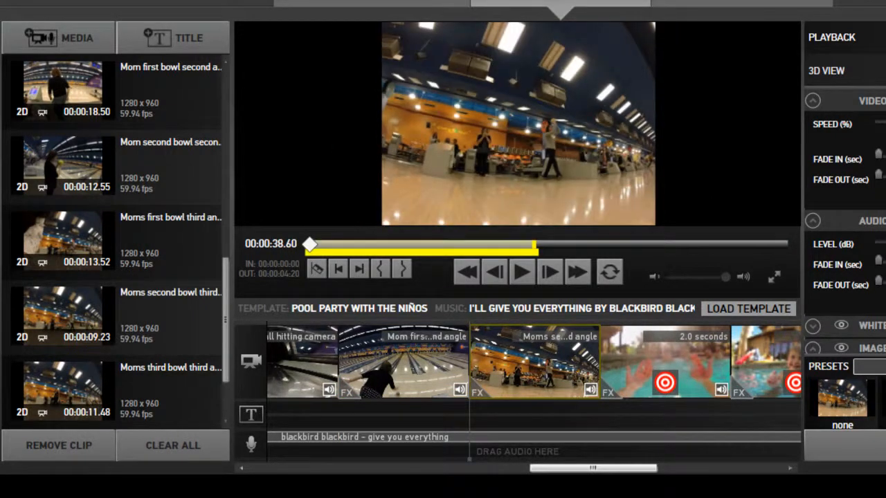
pyautogui.moveTo(421, 252); pyautogui.dragTo(577, 252)
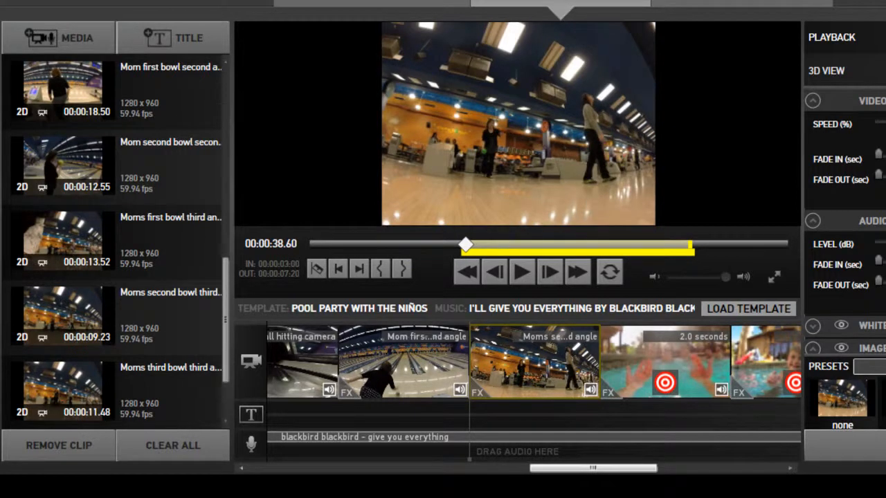
# Replace the 2.0-second target placeholder with "Moms third bowl third angle" and shift its used section to 00:00:02.50–00:00:04.48.
pyautogui.moveTo(225, 320); pyautogui.dragTo(225, 352)
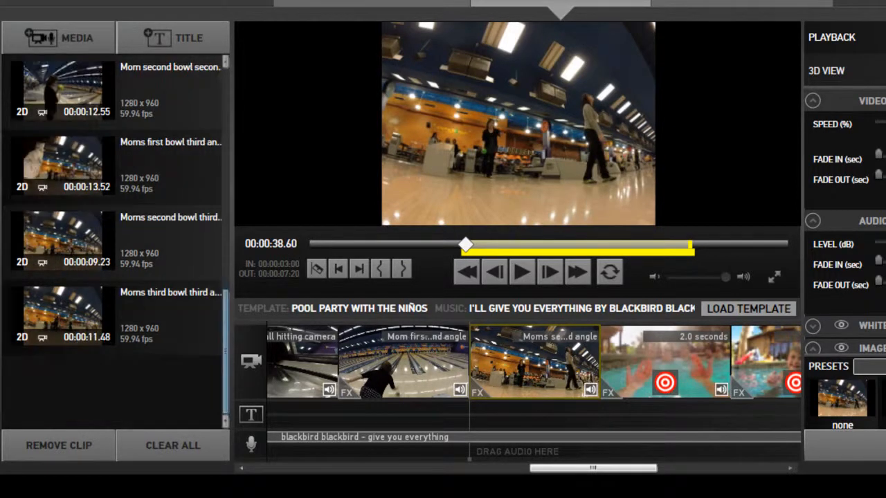
pyautogui.click(112, 317)
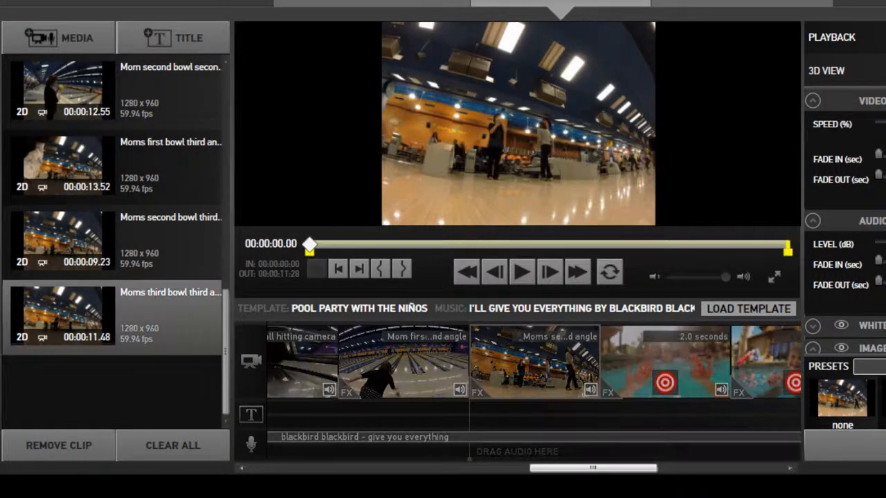
pyautogui.moveTo(112, 317); pyautogui.dragTo(665, 361)
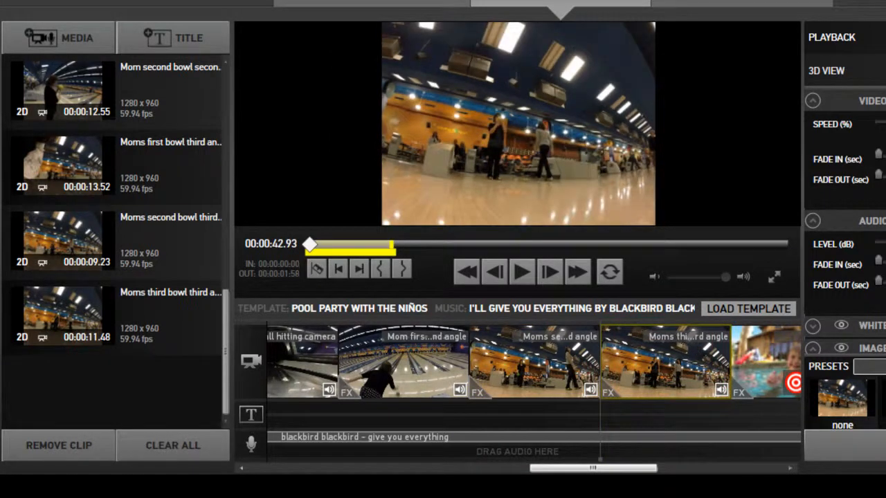
pyautogui.moveTo(350, 250); pyautogui.dragTo(467, 250)
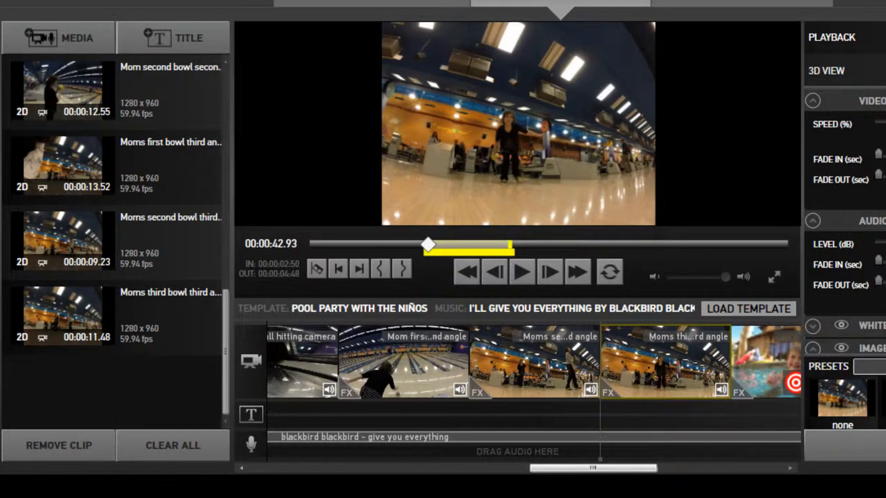
# Replace the 8-second target placeholder with "Moms third bowl third angle" and shift its used section to 00:00:03.35–00:00:11.28.
pyautogui.moveTo(593, 468); pyautogui.dragTo(689, 468)
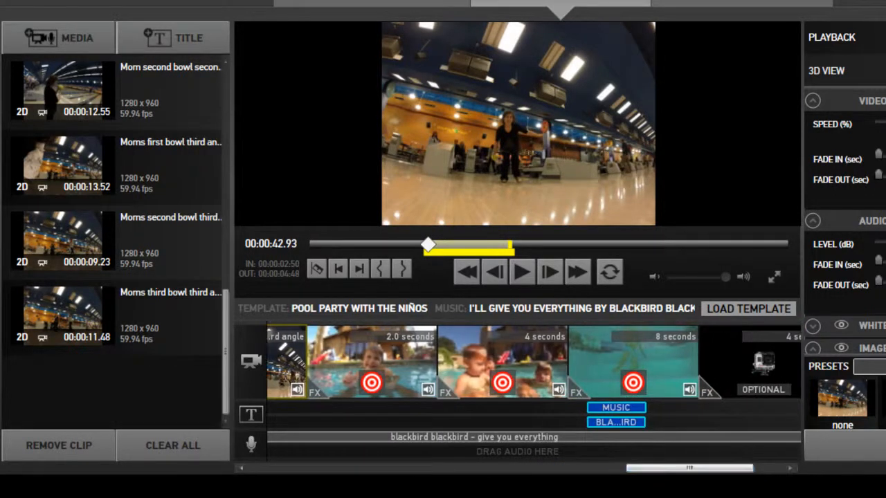
pyautogui.moveTo(62, 315); pyautogui.dragTo(633, 361)
pyautogui.moveTo(474, 252); pyautogui.dragTo(623, 252)
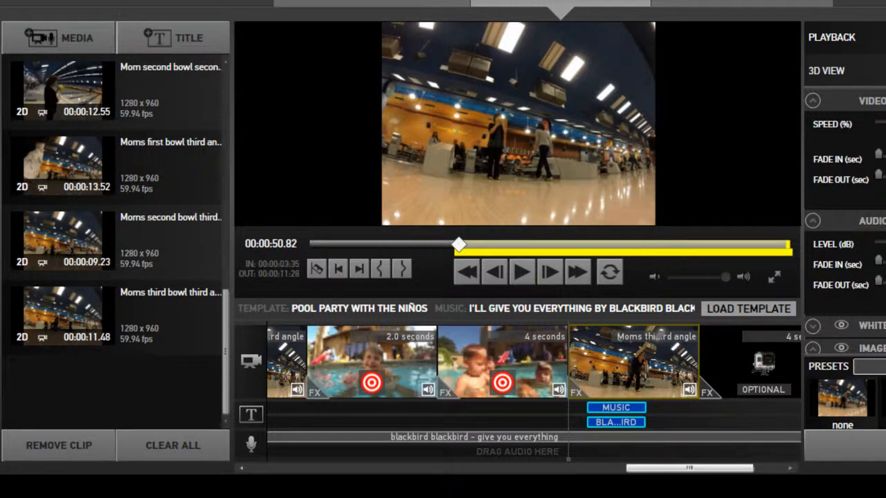
# Replace the 4-second target placeholder with "Mom second bowl second angle" and shift its used section to 00:00:08.34–00:00:12.32.
pyautogui.moveTo(225, 351); pyautogui.dragTo(225, 320)
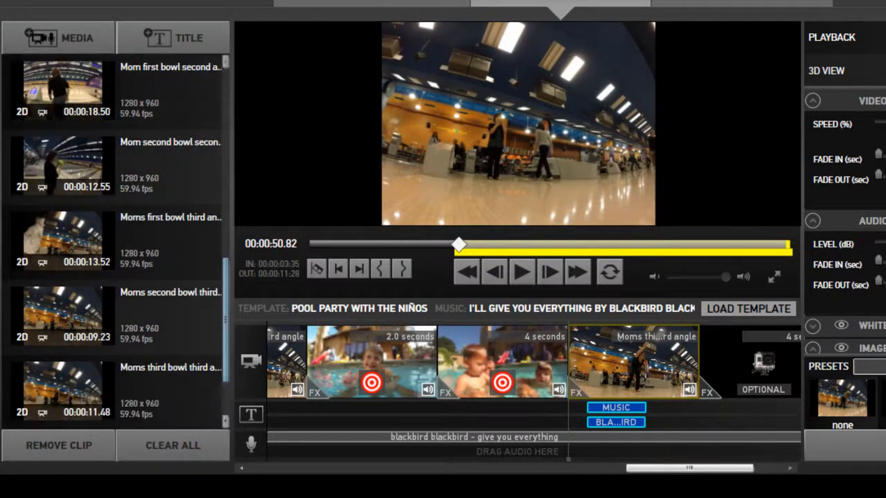
pyautogui.click(112, 167)
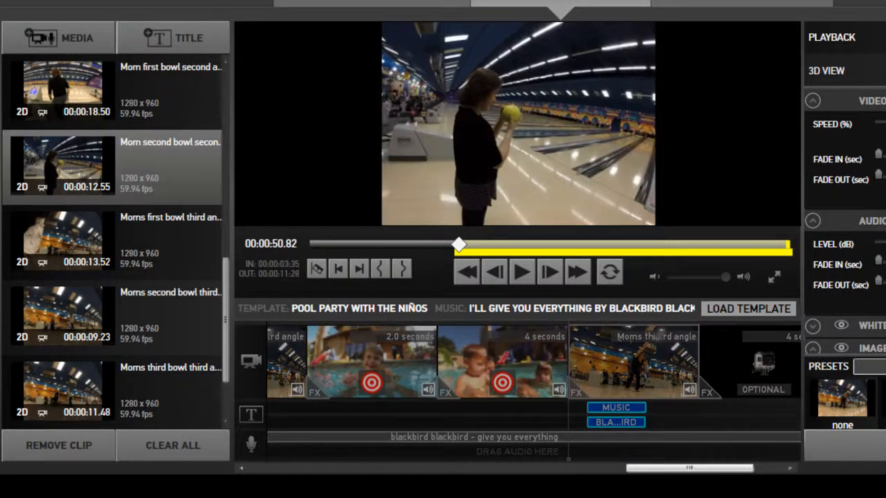
pyautogui.moveTo(112, 166); pyautogui.dragTo(502, 362)
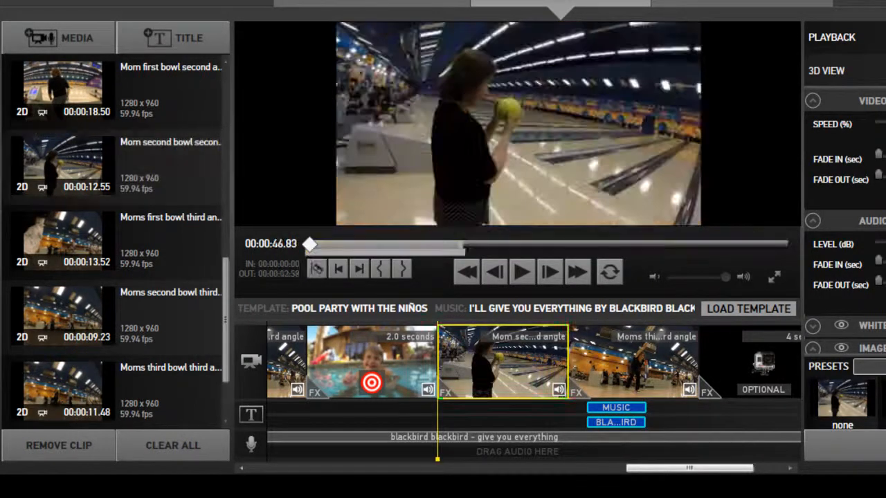
pyautogui.moveTo(384, 250); pyautogui.dragTo(711, 249)
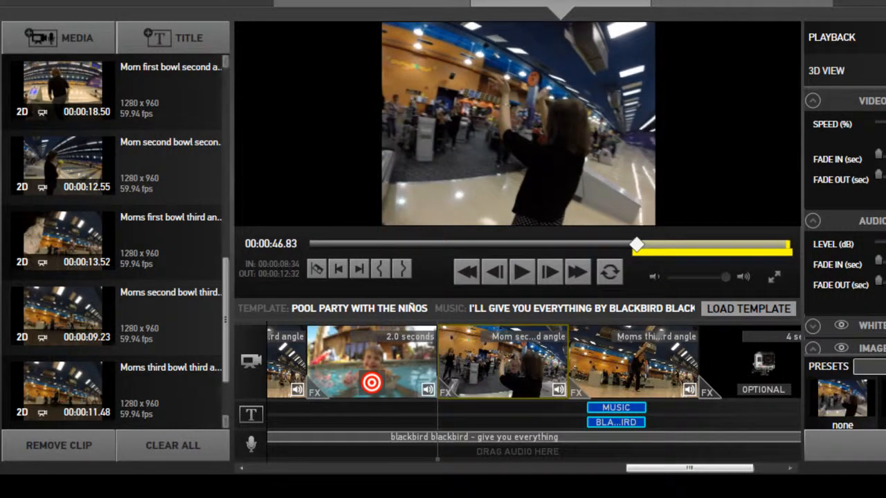
# Replace the remaining 2.0-second target placeholder with "Moms third bowl strike" and shift its used section to 00:00:18.52–00:00:20.48.
pyautogui.scroll(1, 114, 239)
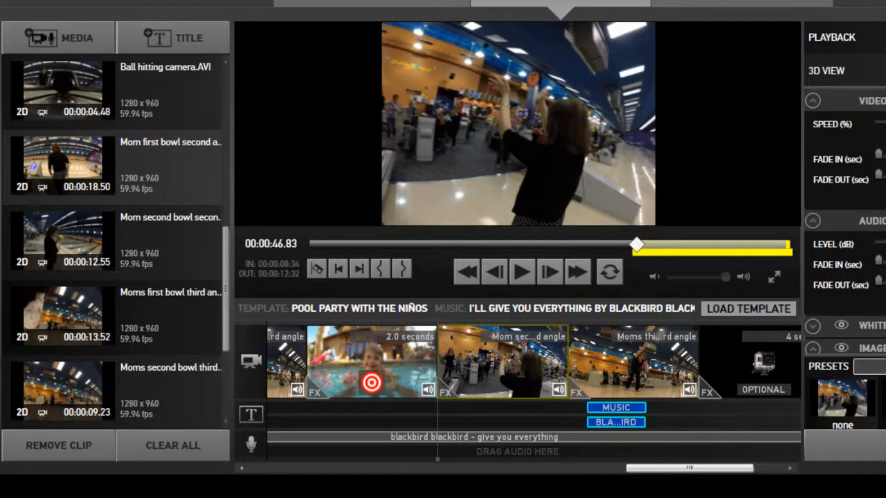
pyautogui.click(112, 167)
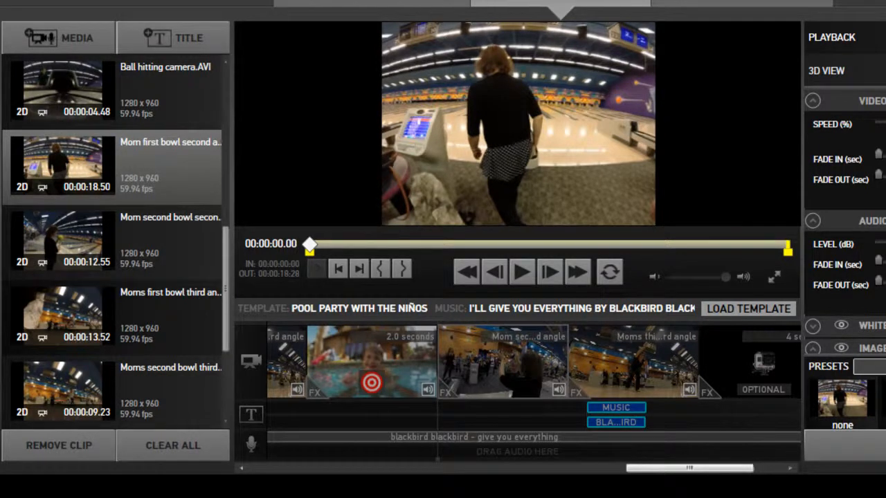
pyautogui.scroll(2, 114, 242)
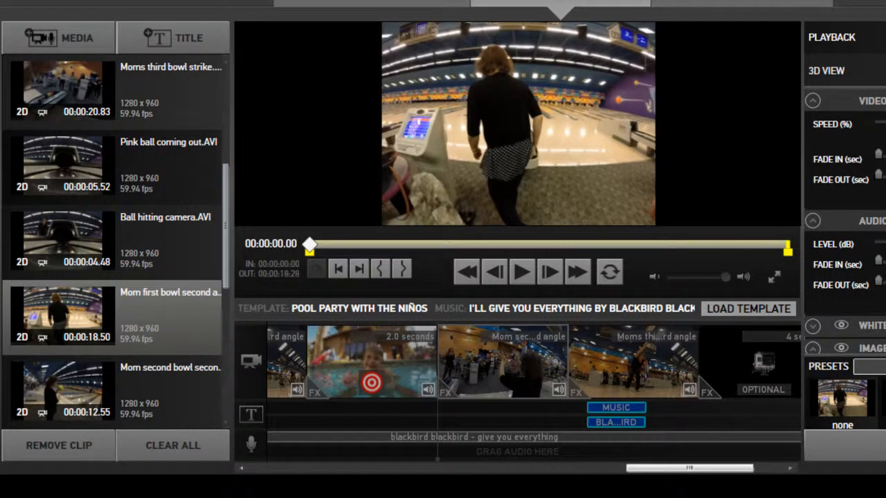
pyautogui.click(221, 76)
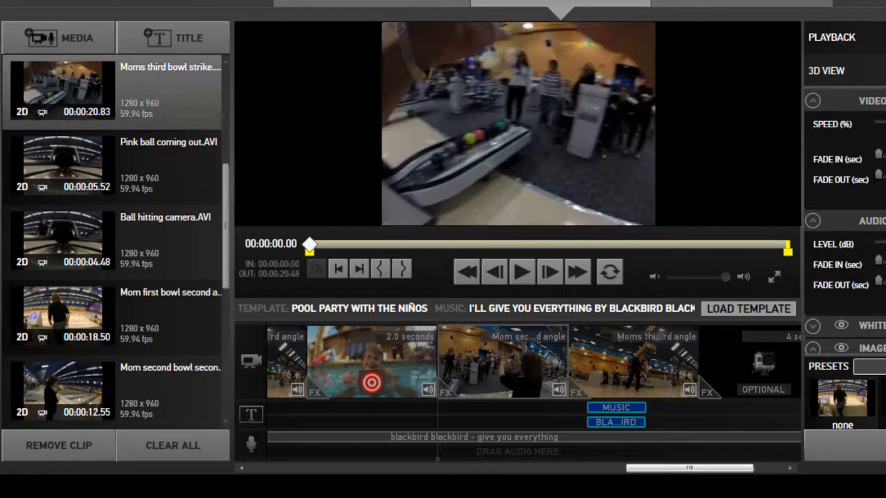
pyautogui.moveTo(63, 90); pyautogui.dragTo(371, 361)
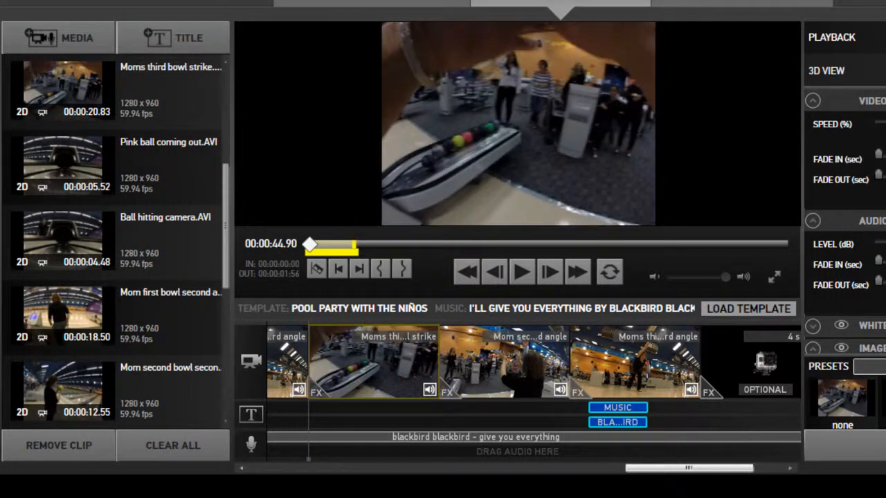
pyautogui.moveTo(331, 251); pyautogui.dragTo(765, 250)
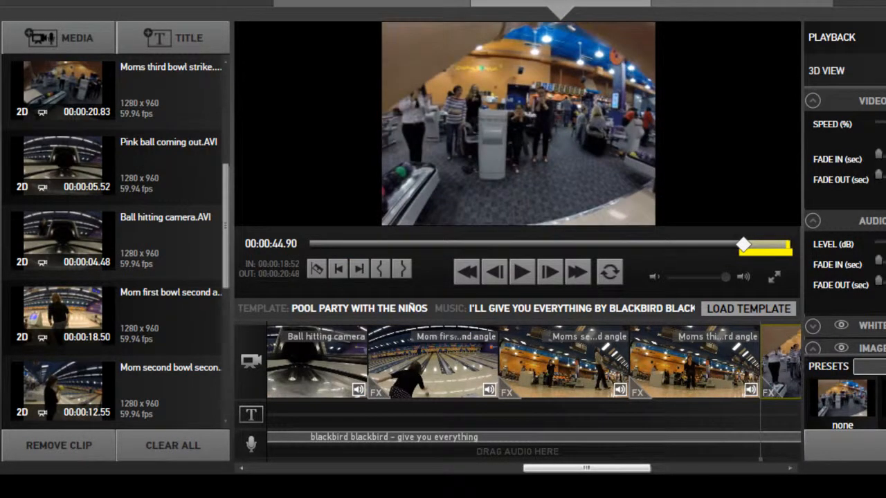
# Review the filled timeline from its start to the closing GoPro logo clip.
pyautogui.moveTo(586, 468); pyautogui.dragTo(312, 467)
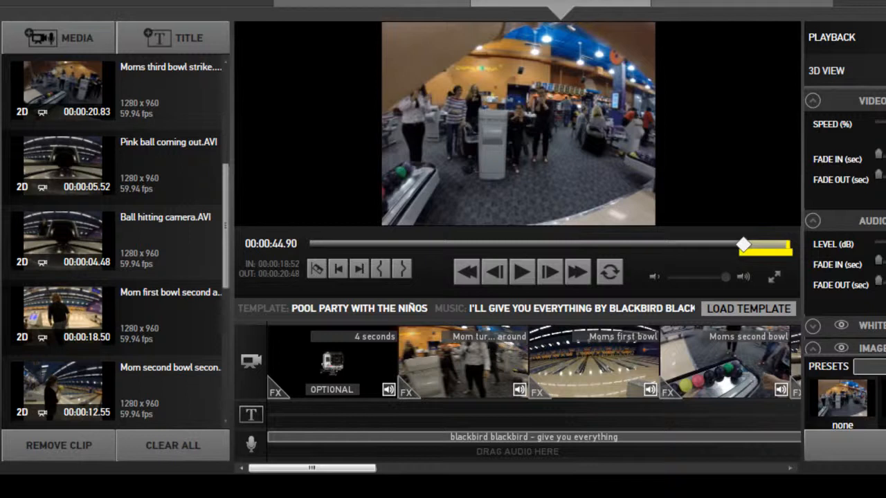
pyautogui.click(635, 361)
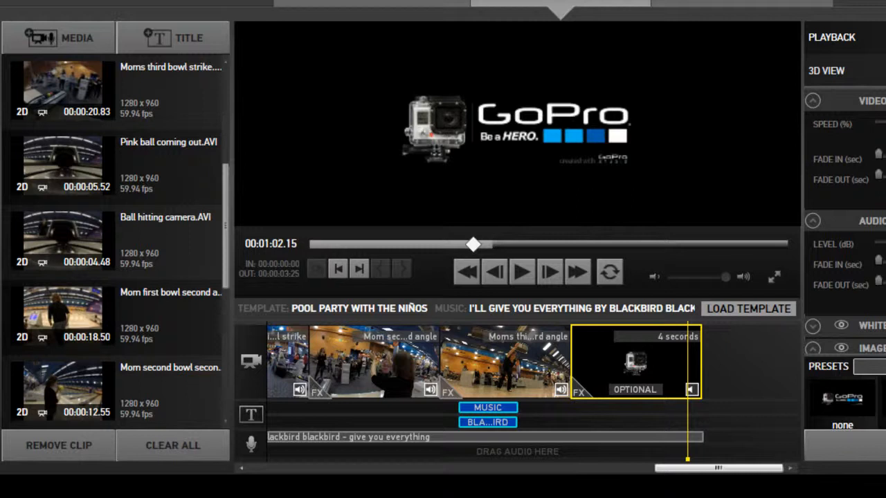
# Export the movie with the HD 720p preset to the Desktop as the MP4 file "Mom Bowling FINAL" and select the exported file there.
pyautogui.hotkey('ctrl', 's')
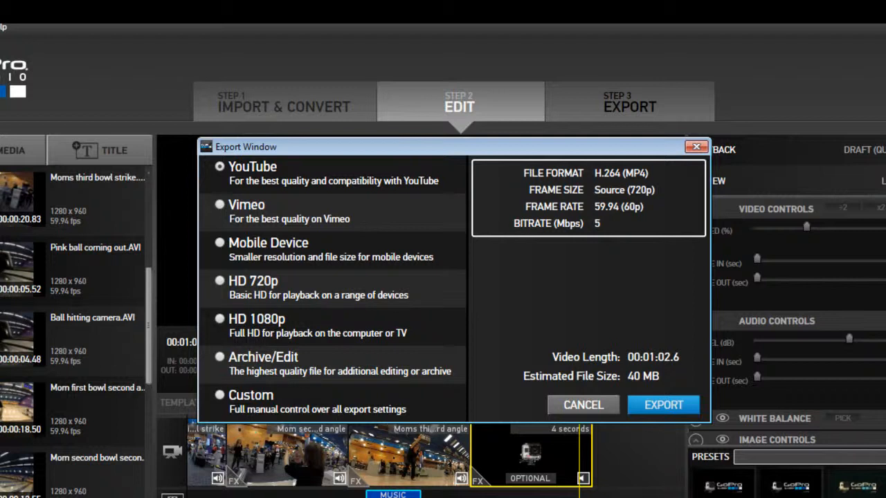
pyautogui.click(219, 281)
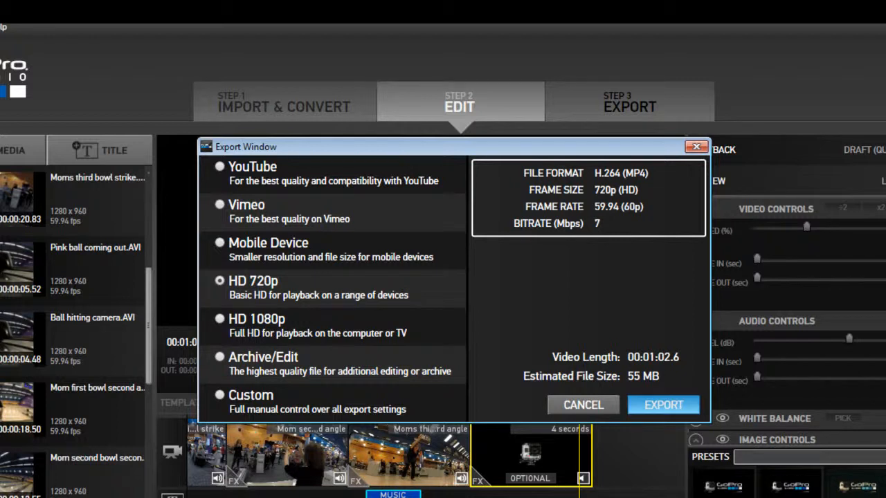
pyautogui.click(663, 405)
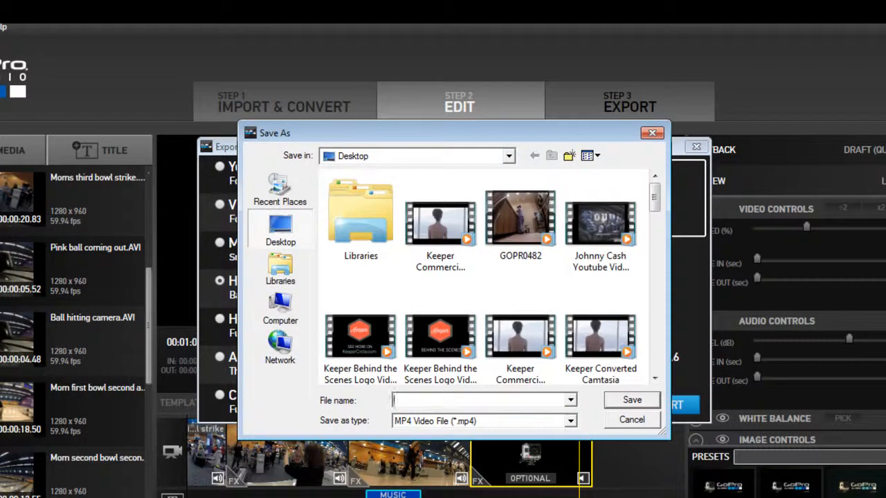
pyautogui.write('Mom Bowling FINAL')
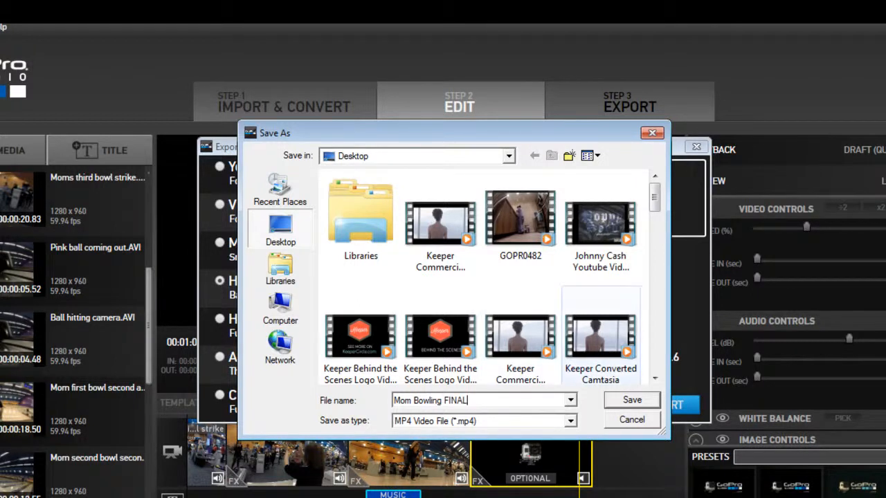
pyautogui.press('Return')
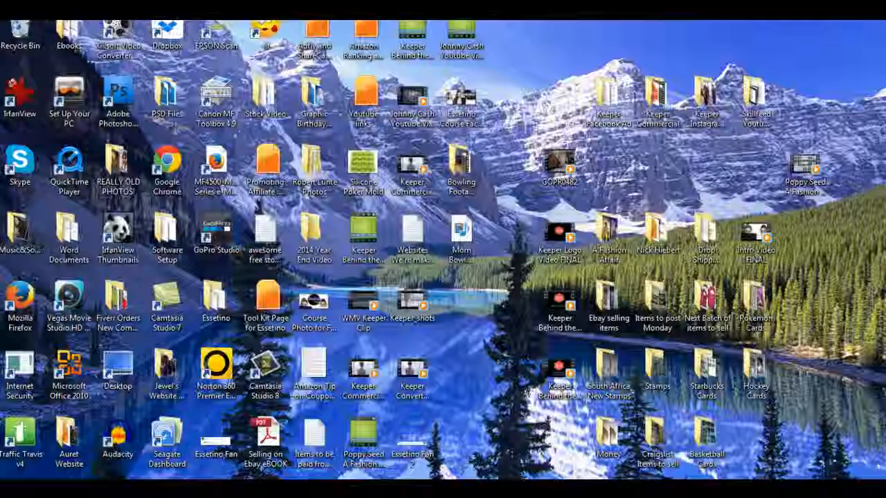
pyautogui.click(461, 239)
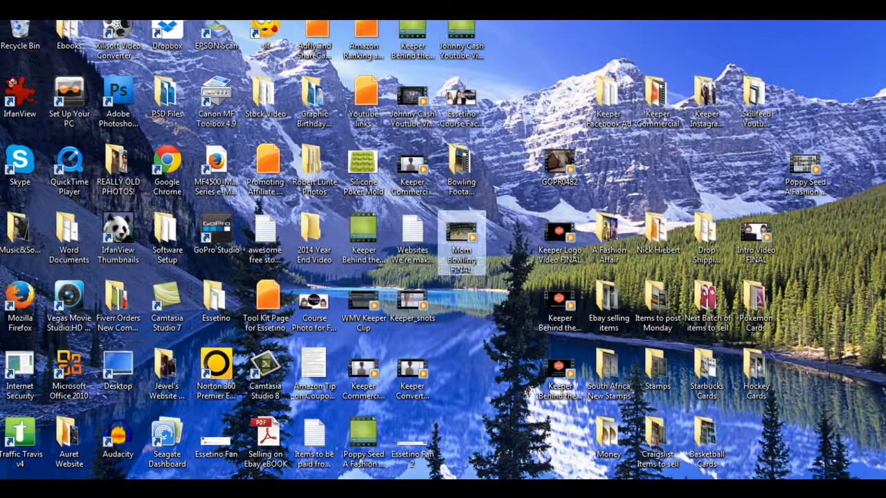